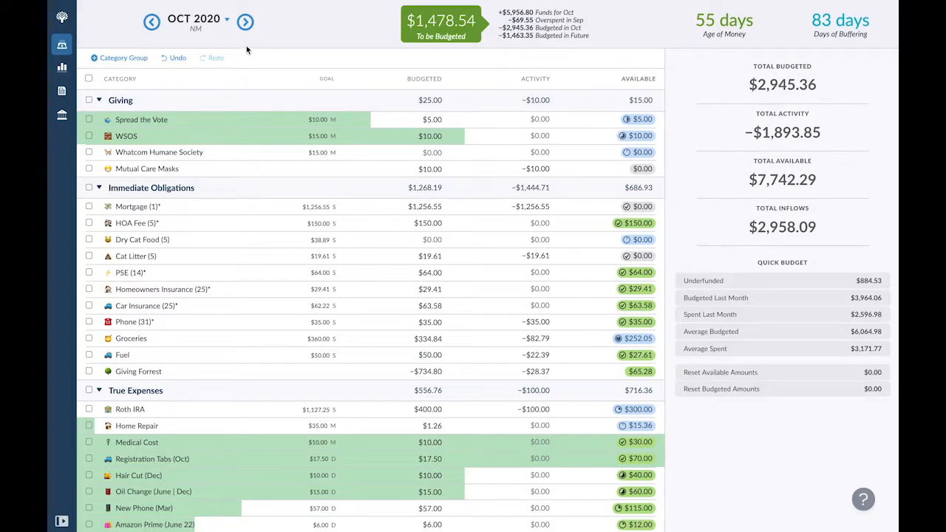
# - Budget the underfunded amounts for all Giving categories in October 2020, and collapse the Giving group
pyautogui.click(245, 23)
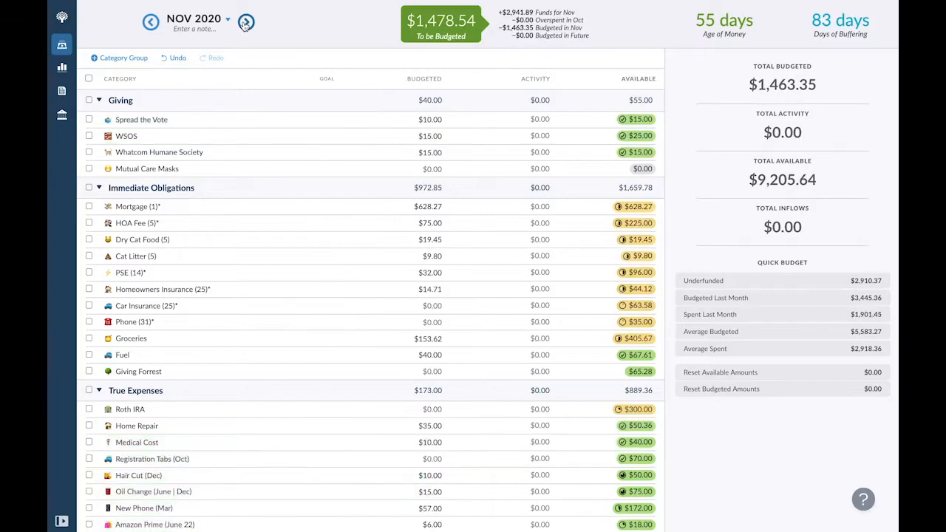
pyautogui.click(150, 23)
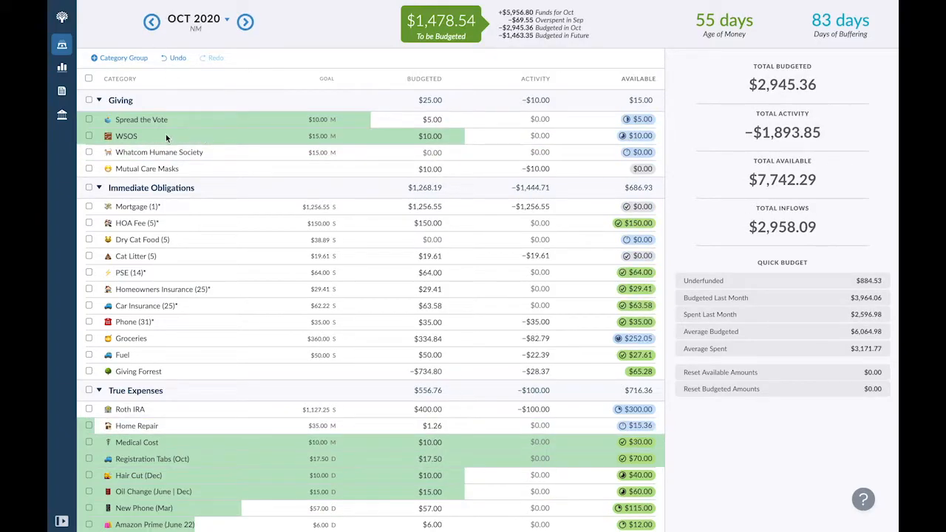
pyautogui.click(89, 99)
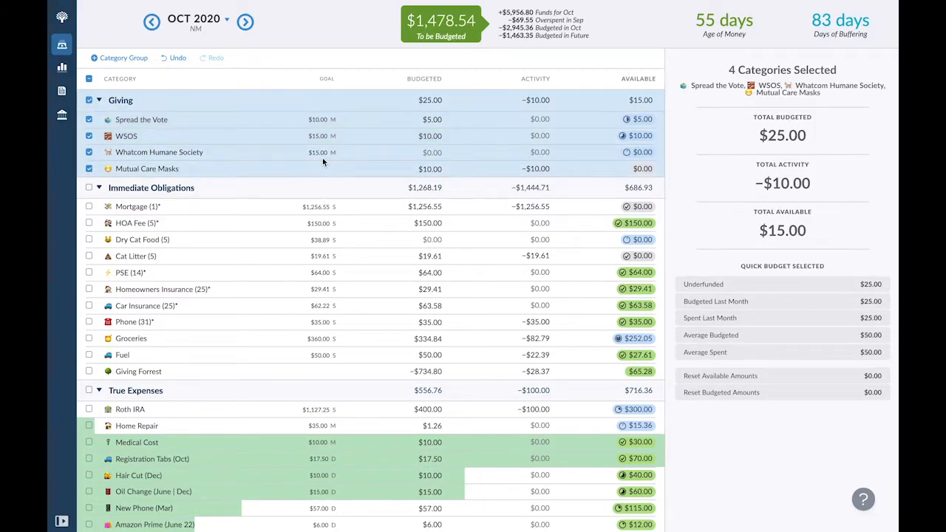
pyautogui.click(698, 283)
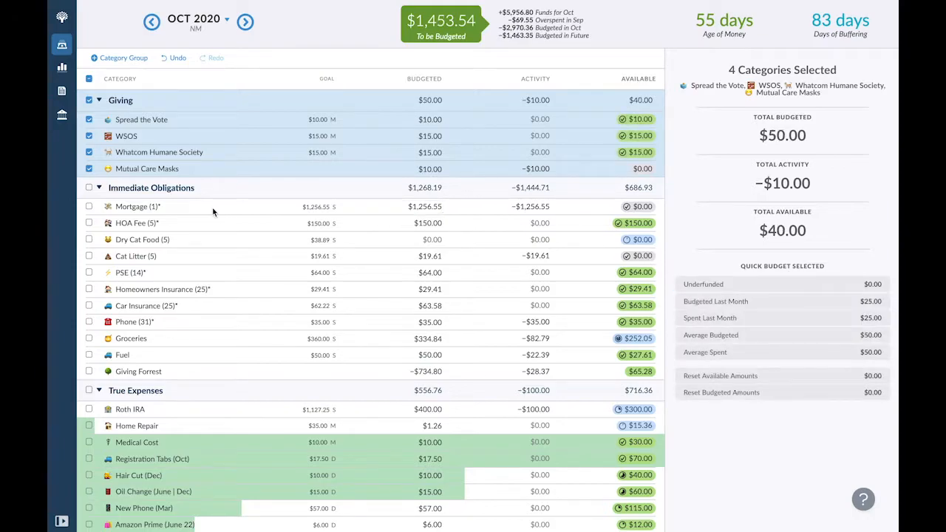
pyautogui.click(88, 100)
pyautogui.moveTo(126, 126); pyautogui.dragTo(151, 124)
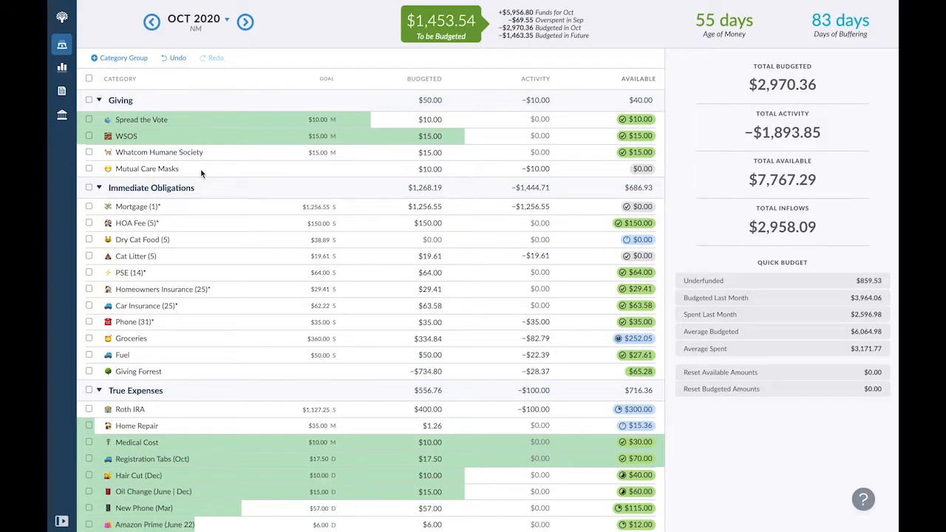
pyautogui.click(99, 100)
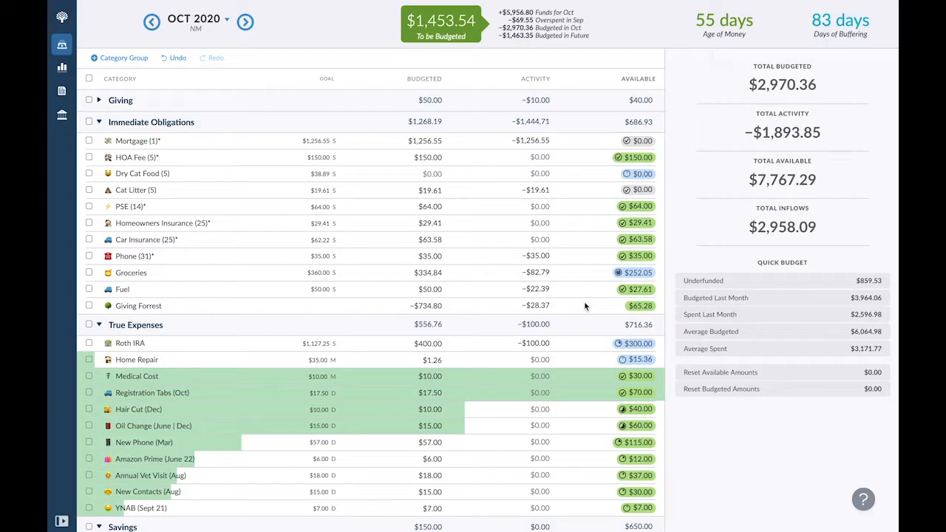
# - Rename the Savings category group as #Goals and move Roth IRA into it, directly below The Future
pyautogui.scroll(-1, 585, 305)
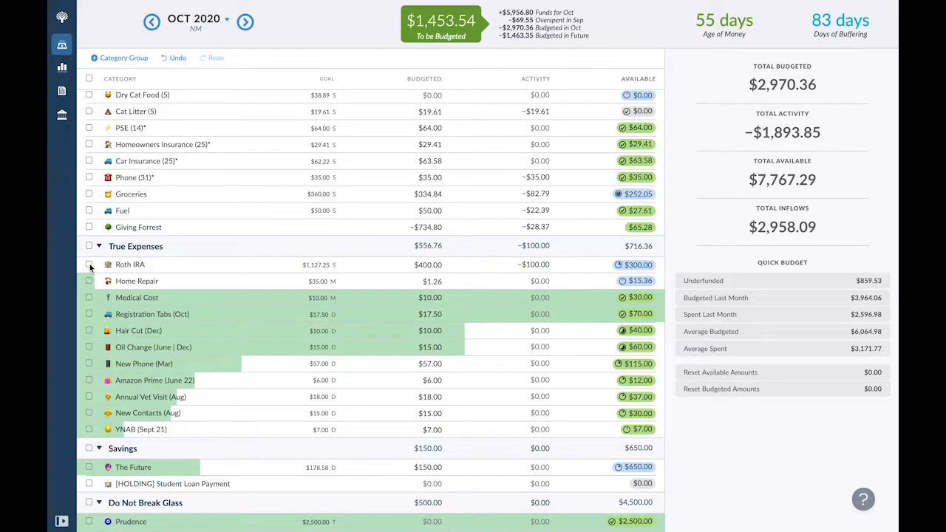
pyautogui.scroll(-1, 136, 400)
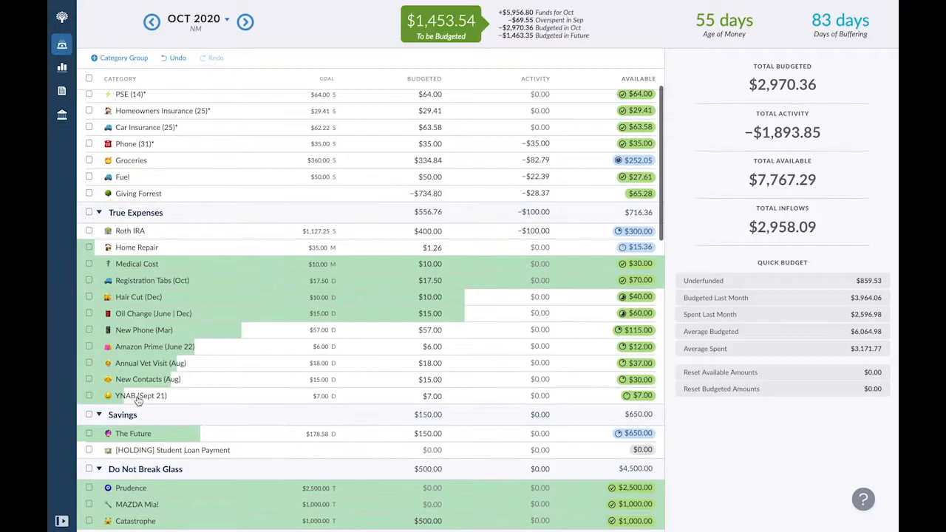
pyautogui.click(122, 415)
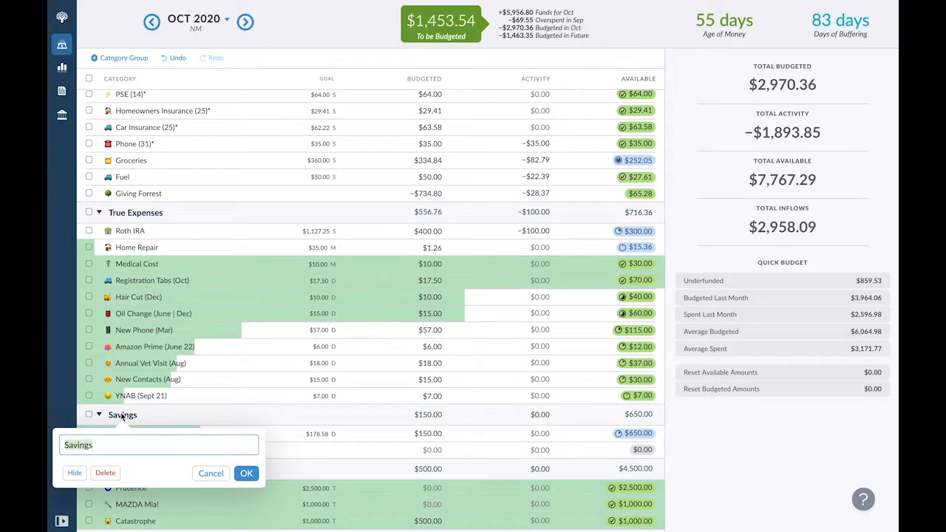
pyautogui.write('#Goals')
pyautogui.click(246, 472)
pyautogui.moveTo(144, 251); pyautogui.dragTo(138, 466)
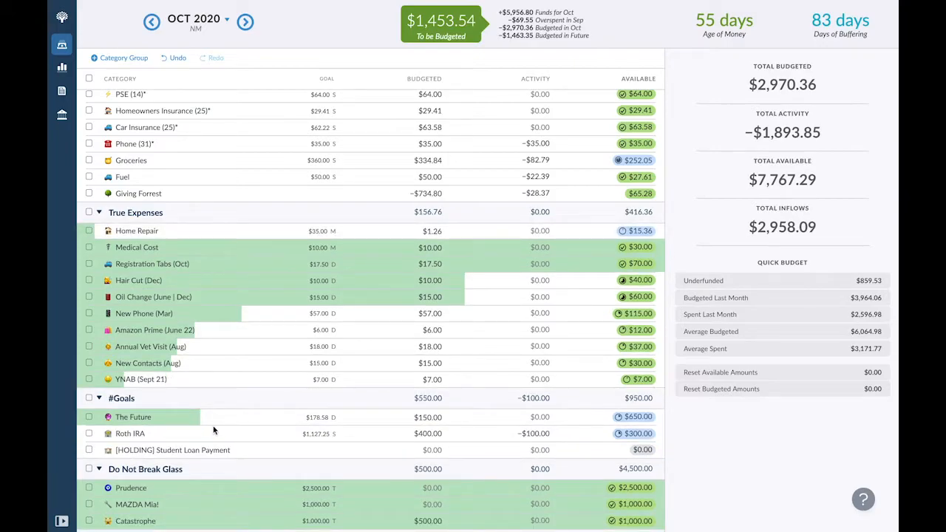
# - Review The Future's saving goal and apply the Underfunded quick budget to that category for October
pyautogui.click(88, 419)
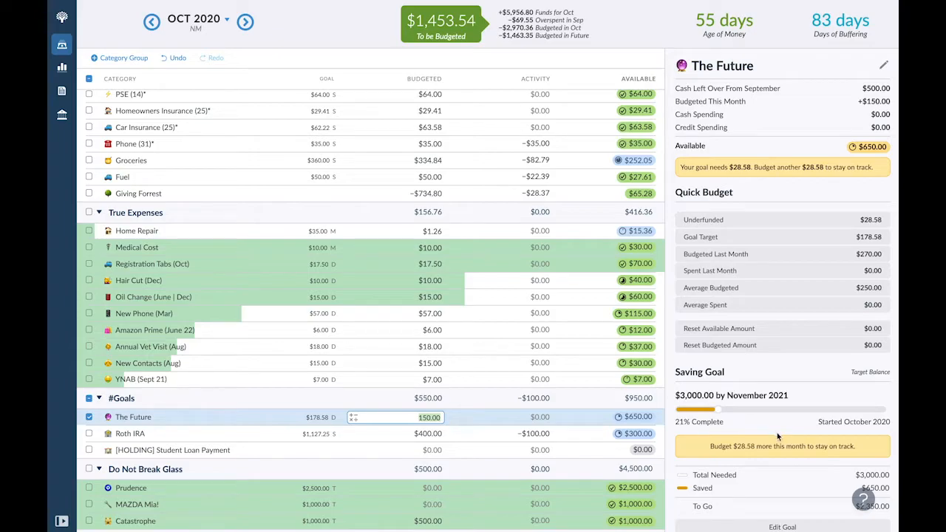
pyautogui.scroll(-2, 760, 388)
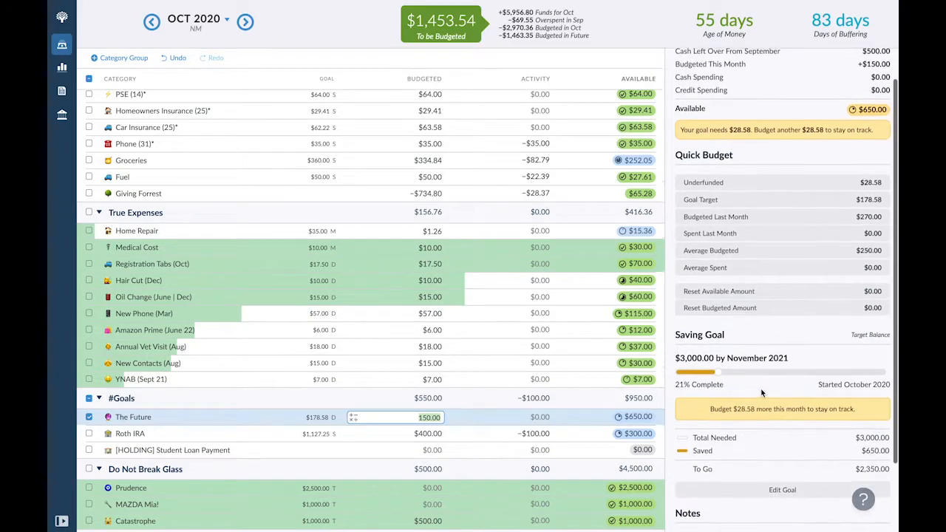
pyautogui.scroll(2, 796, 224)
pyautogui.click(795, 218)
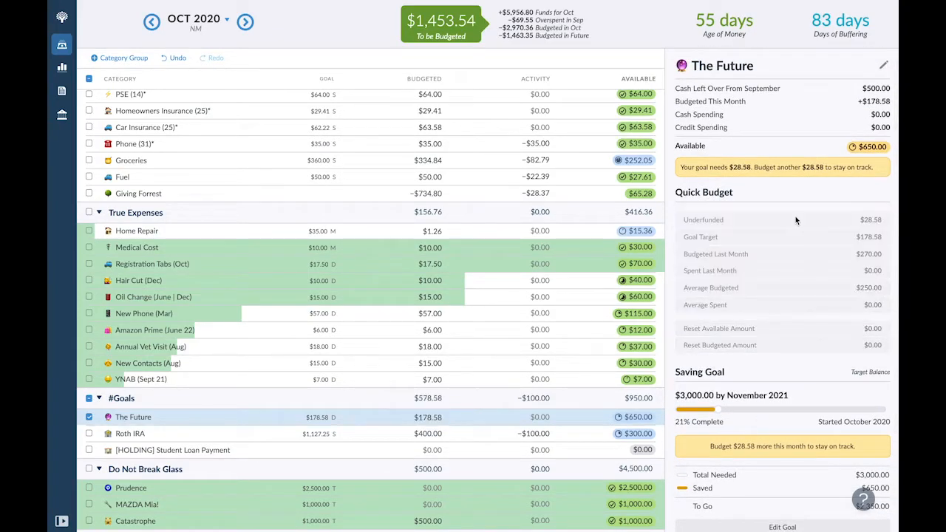
pyautogui.click(89, 417)
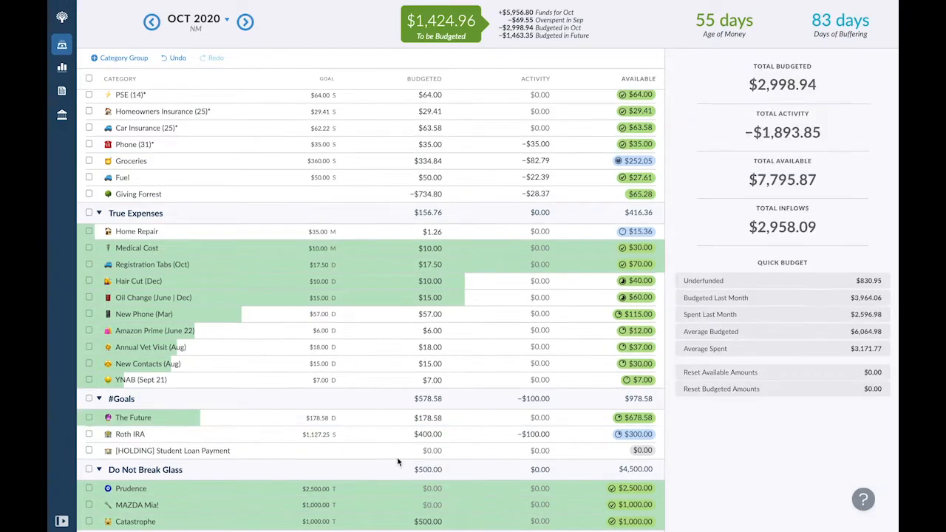
# - Set the October budgeted amount for The Future to $180
pyautogui.click(430, 418)
pyautogui.write('180')
pyautogui.press('Return')
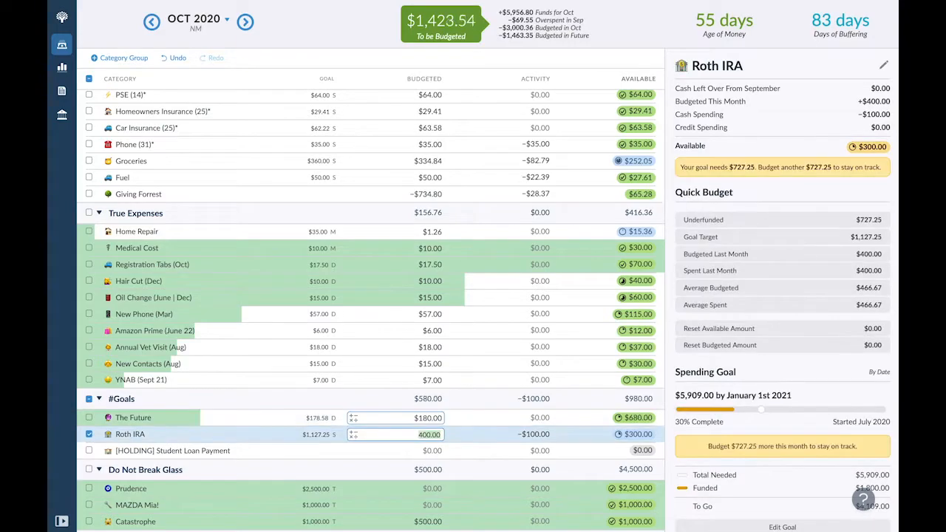
pyautogui.press('Escape')
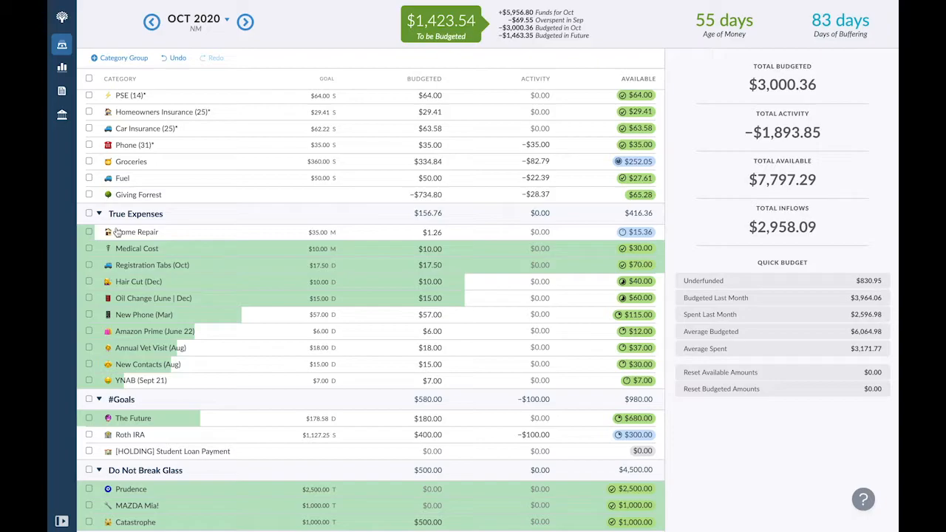
# - Collapse the category groups from Immediate Obligations through Santa Barbara Funds, leaving #Goals expanded
pyautogui.scroll(3, 103, 218)
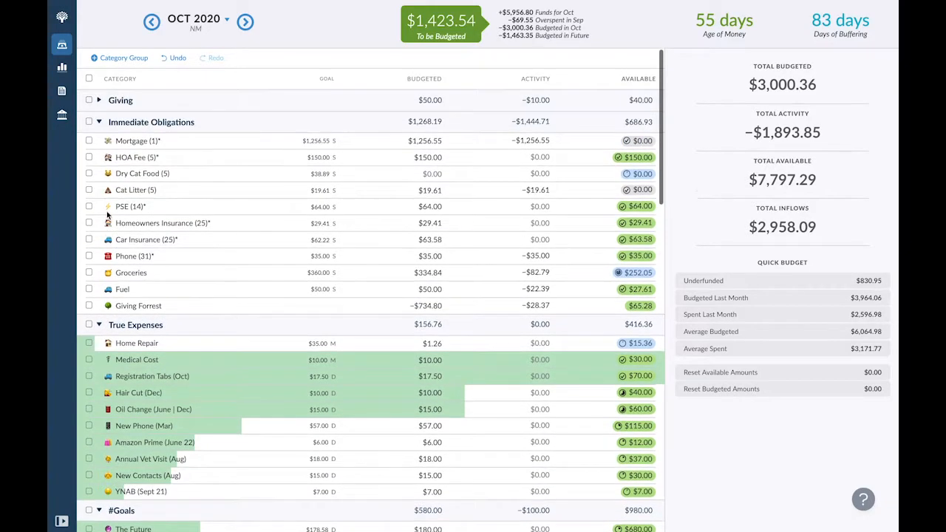
pyautogui.click(101, 123)
pyautogui.click(100, 145)
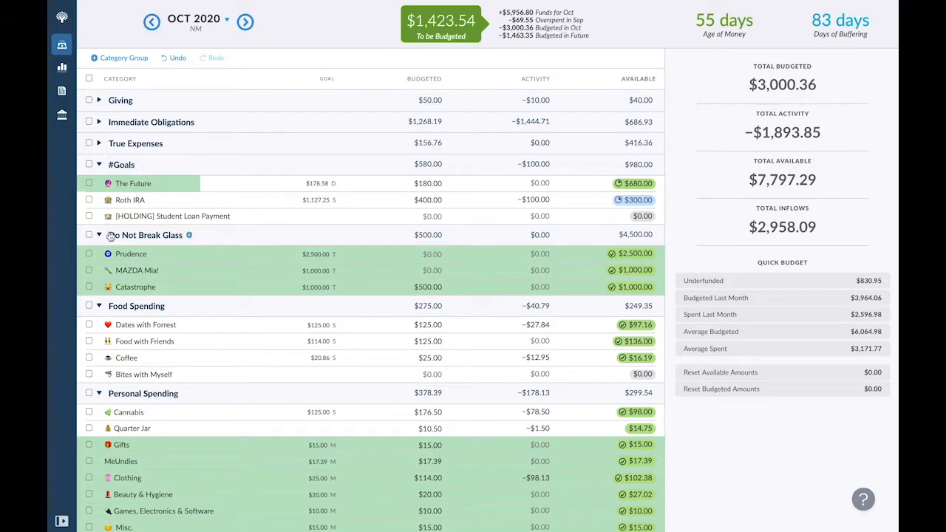
pyautogui.click(98, 235)
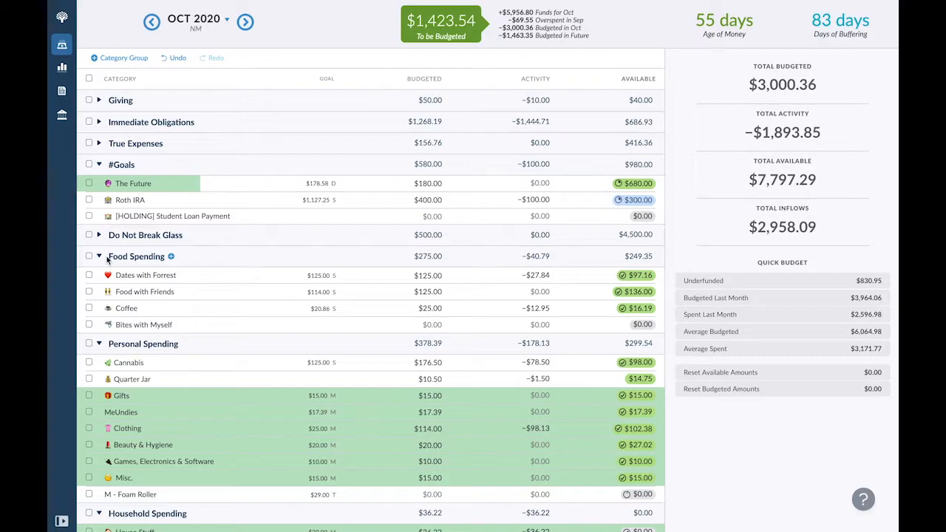
pyautogui.click(98, 256)
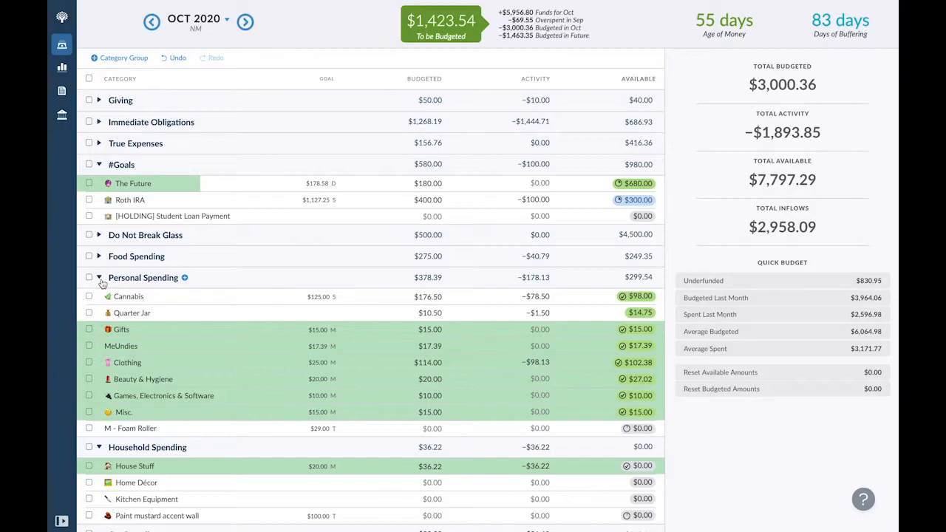
pyautogui.click(99, 279)
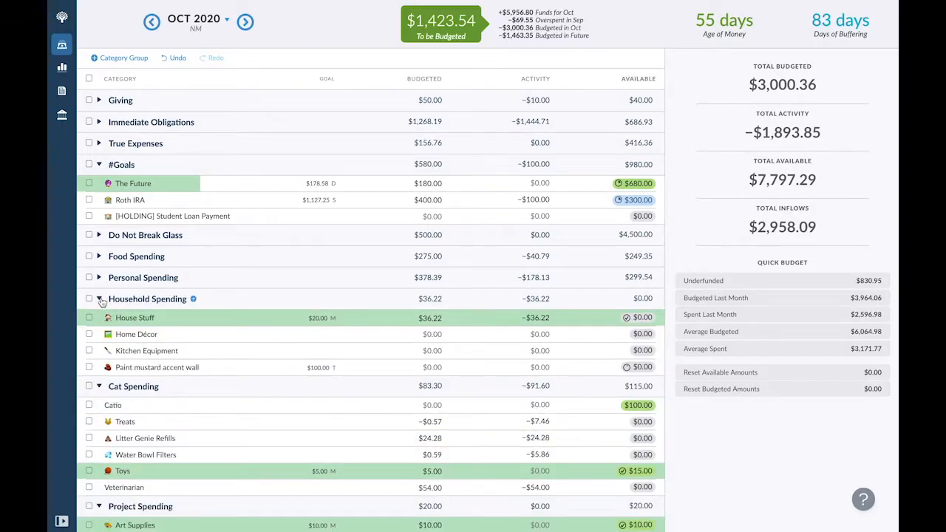
pyautogui.click(99, 299)
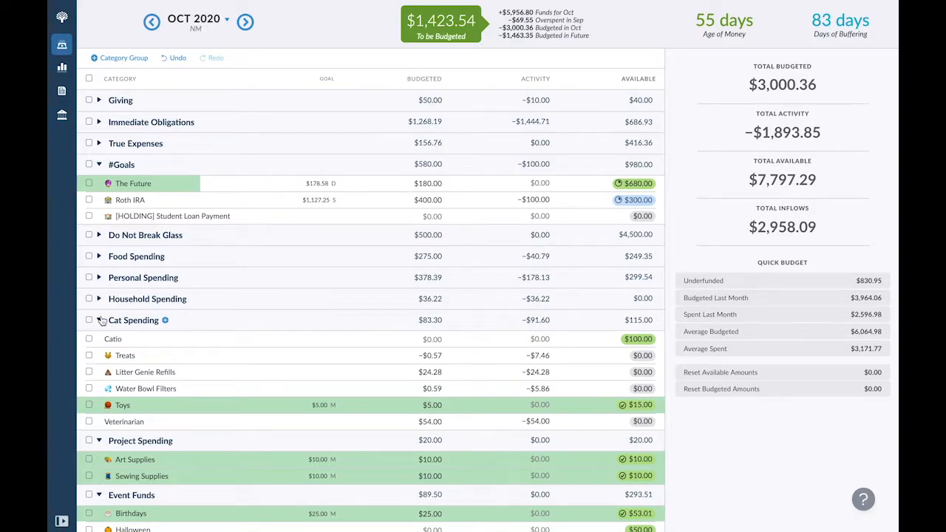
pyautogui.click(99, 320)
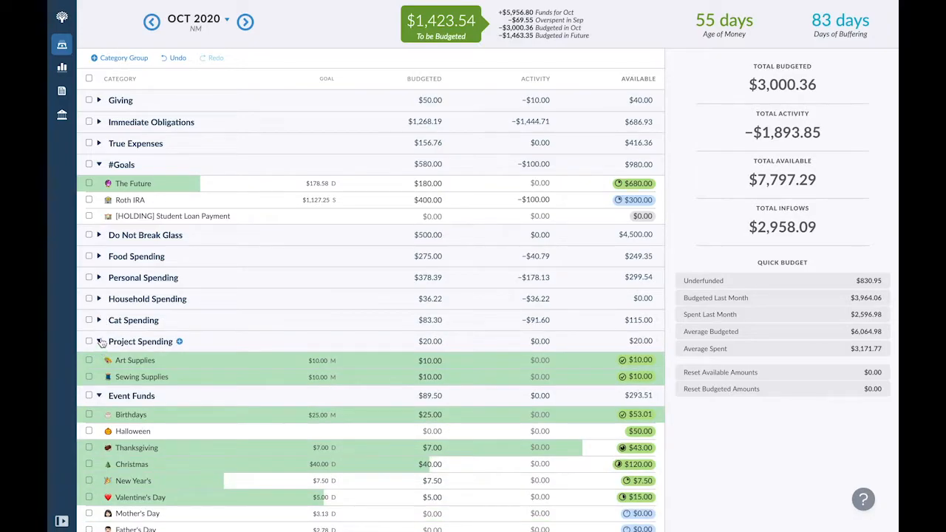
pyautogui.click(100, 342)
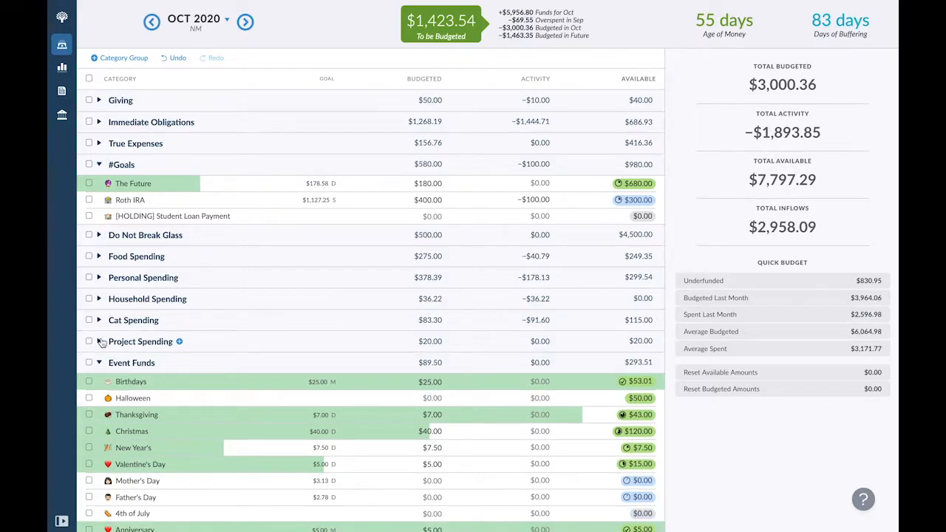
pyautogui.scroll(-2, 105, 362)
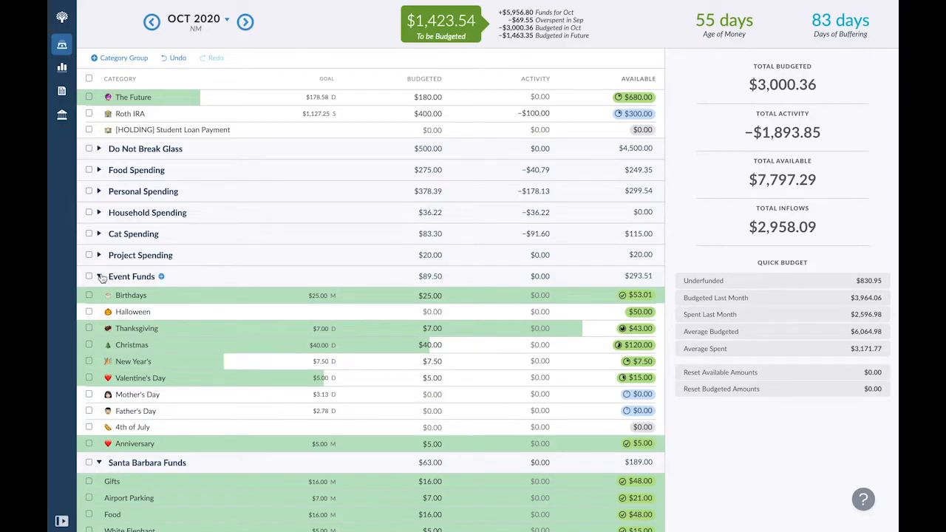
pyautogui.click(102, 276)
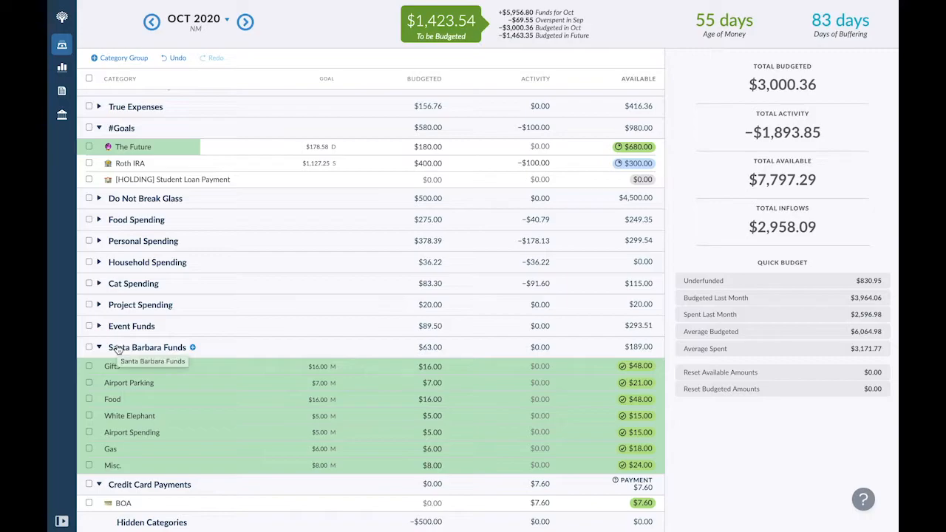
pyautogui.click(99, 349)
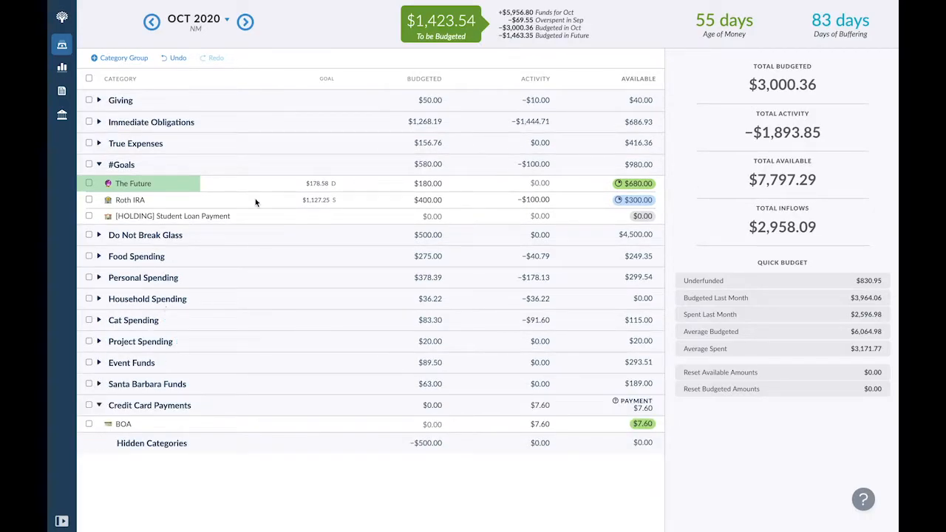
# - Compare the #Goals amounts in the November and September 2020 budgets with those in October
pyautogui.click(244, 22)
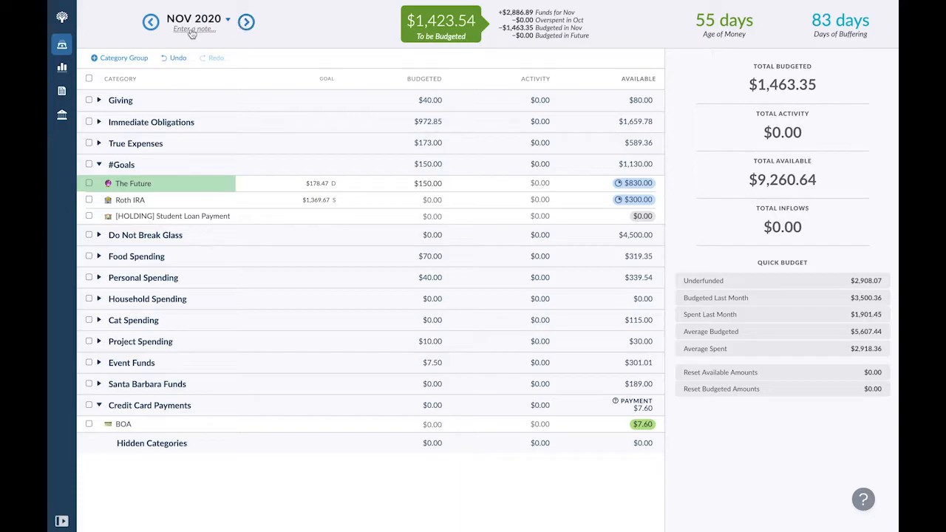
pyautogui.click(151, 22)
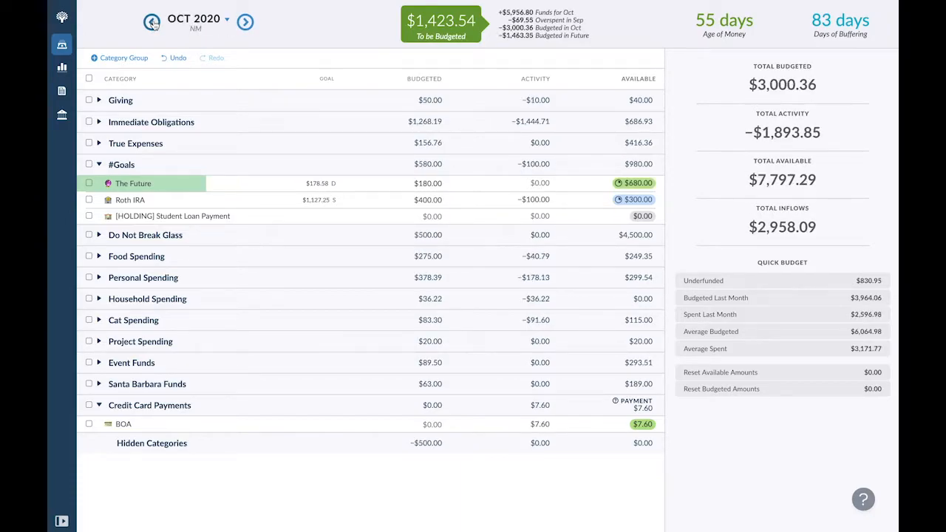
pyautogui.click(152, 23)
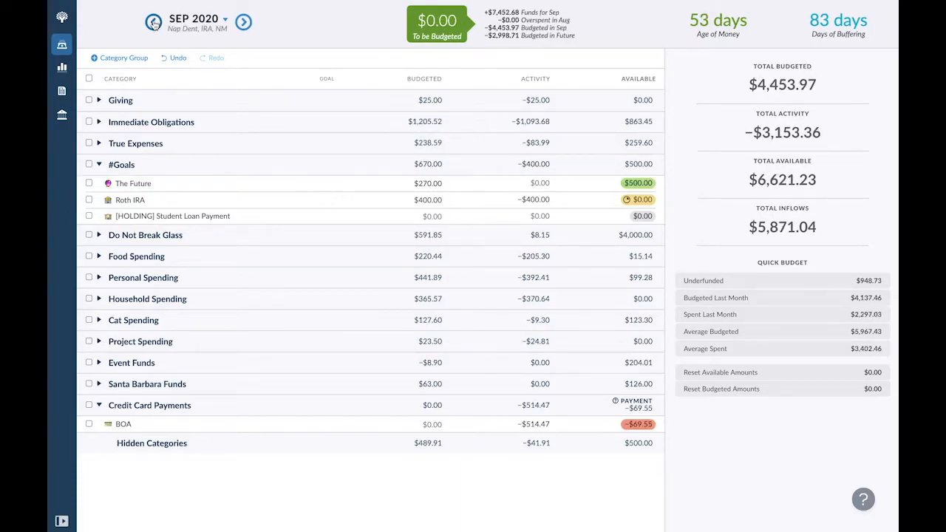
pyautogui.click(245, 23)
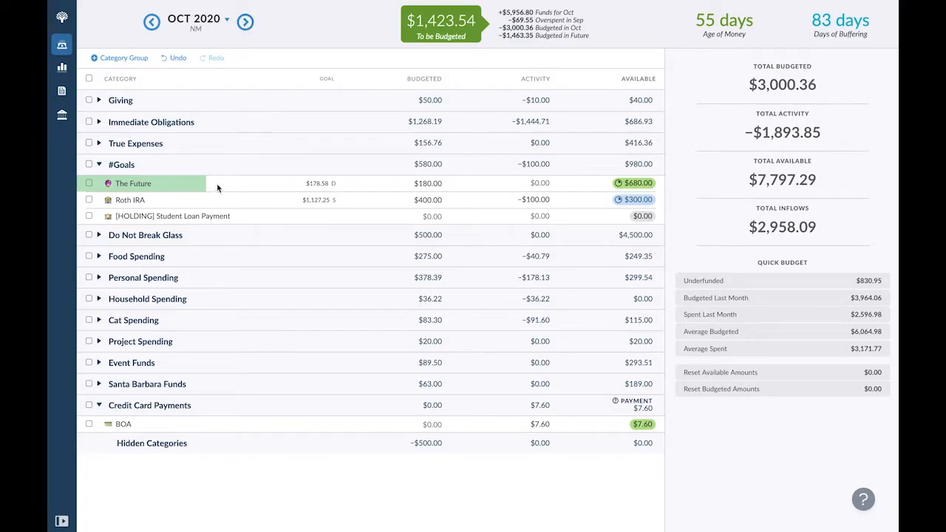
pyautogui.click(408, 184)
# - Switch to the November 2020 budget, check the Giving categories, and expand the Immediate Obligations group
pyautogui.click(246, 23)
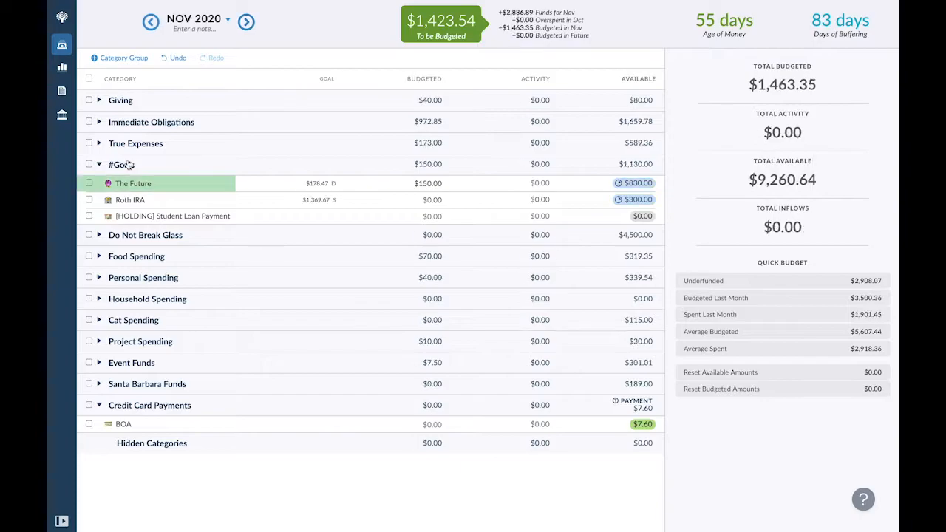
pyautogui.click(101, 101)
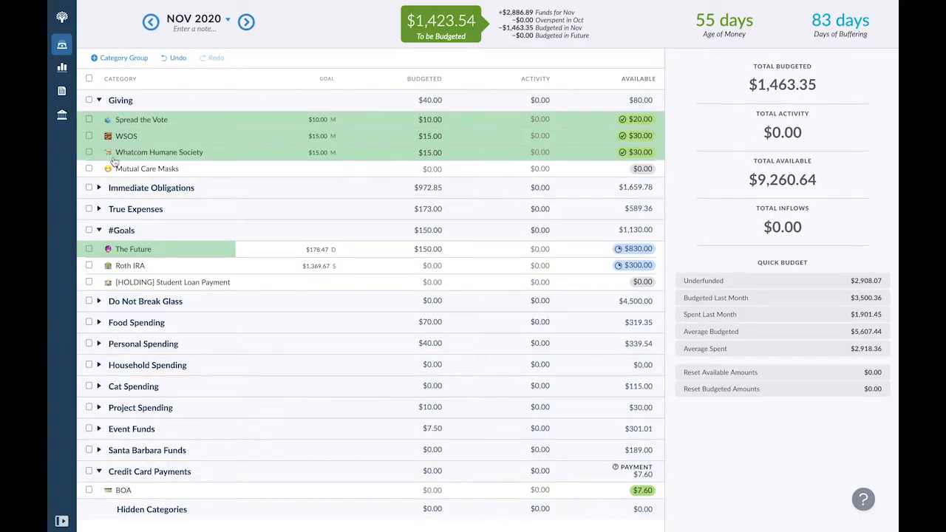
pyautogui.click(101, 100)
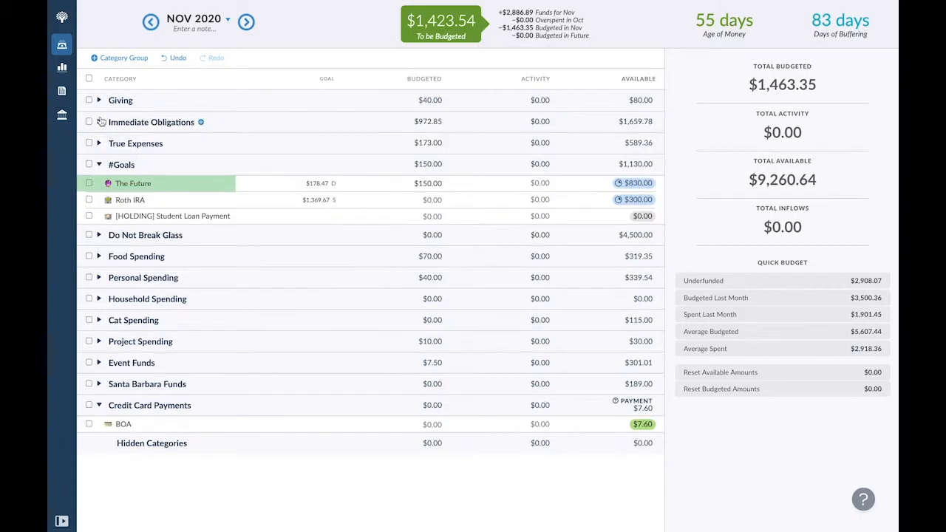
pyautogui.click(101, 122)
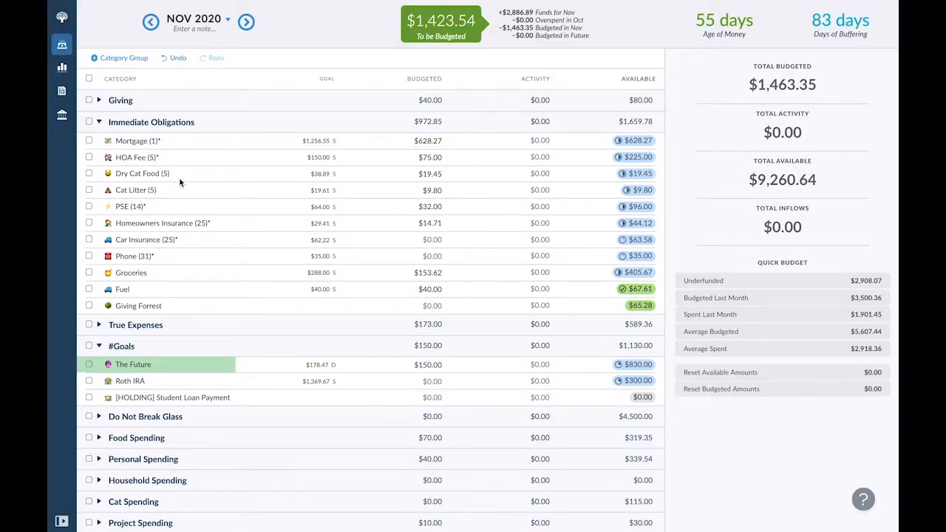
pyautogui.click(148, 144)
pyautogui.click(153, 141)
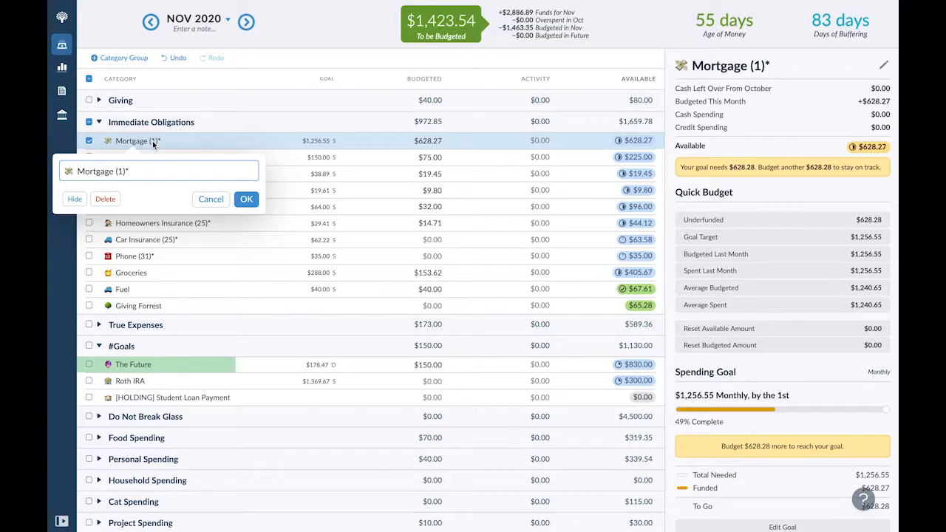
pyautogui.write('split')
pyautogui.press('BackSpace')
pyautogui.press('BackSpace')
pyautogui.press('BackSpace')
pyautogui.press('BackSpace')
pyautogui.press('BackSpace')
pyautogui.press('BackSpace')
pyautogui.click(216, 198)
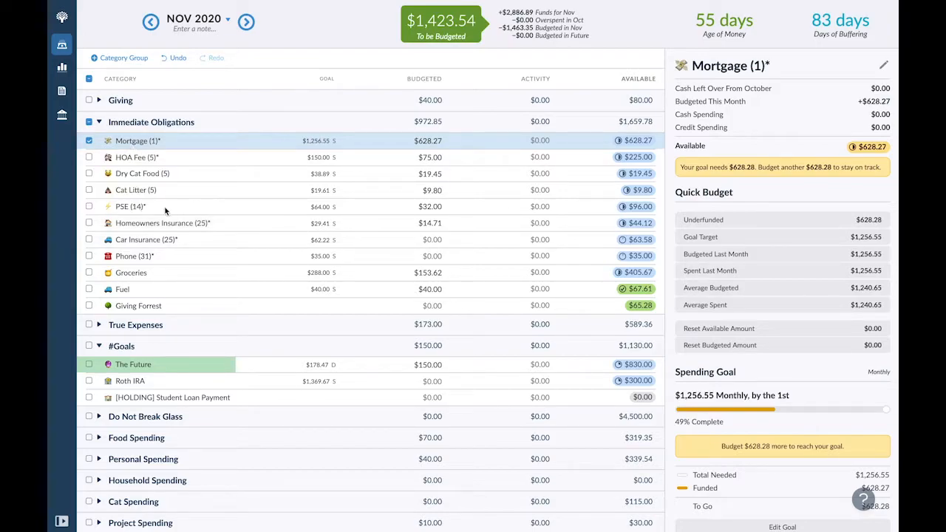
# - Budget the underfunded amounts for Car Insurance, Phone and Groceries in November 2020, and collapse Immediate Obligations
pyautogui.click(88, 239)
pyautogui.click(89, 141)
pyautogui.click(89, 256)
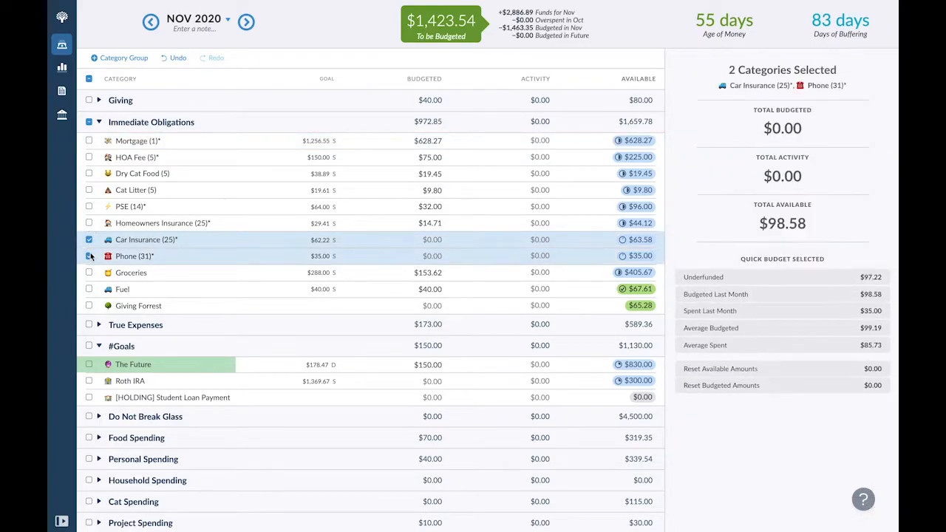
pyautogui.click(88, 272)
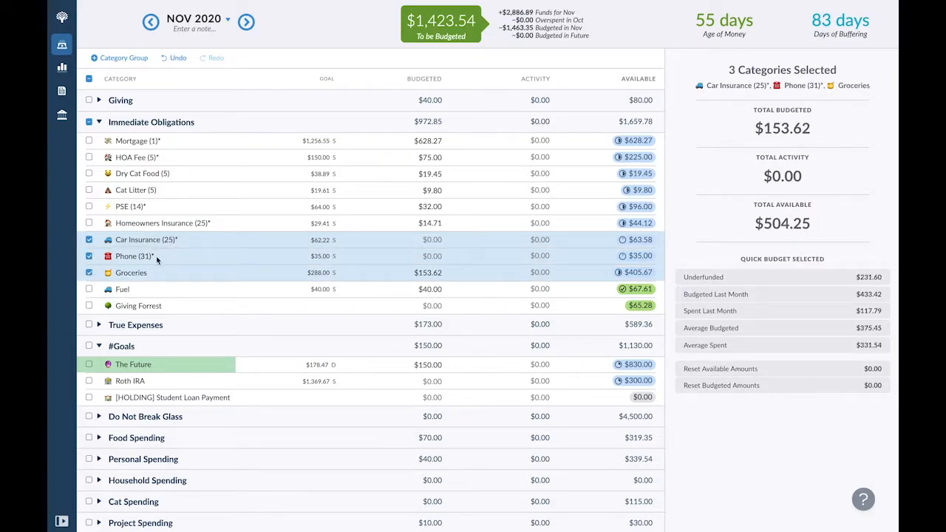
pyautogui.click(702, 277)
pyautogui.click(90, 122)
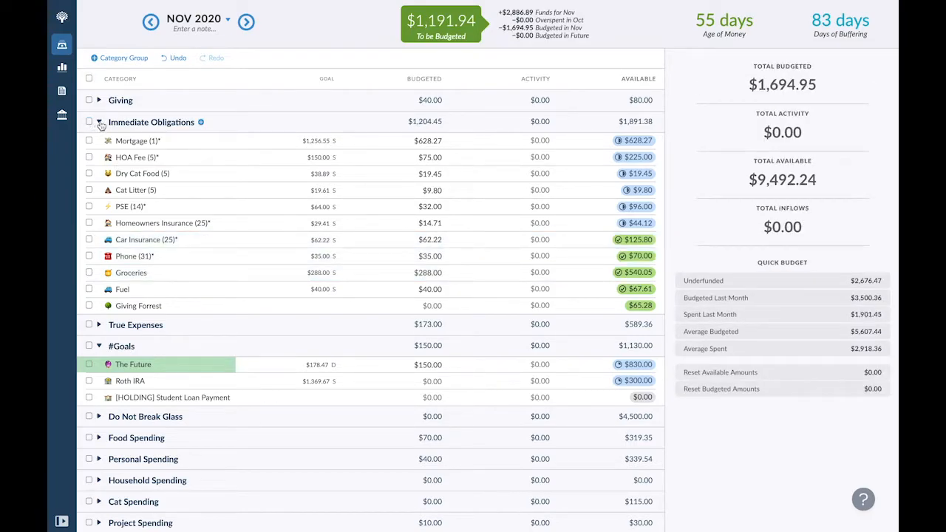
pyautogui.click(101, 123)
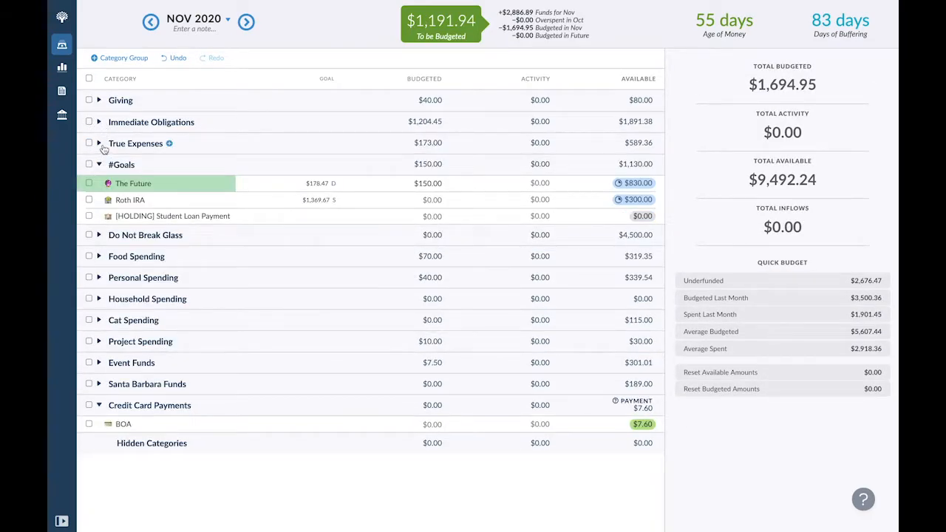
# - Review the goals and budgeted amounts of the November True Expenses categories, and collapse the group again
pyautogui.click(100, 144)
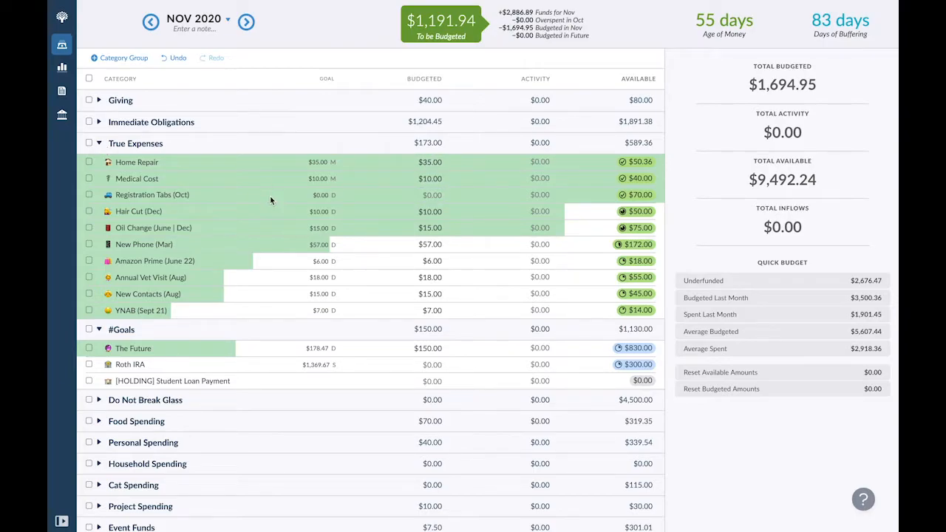
pyautogui.click(102, 145)
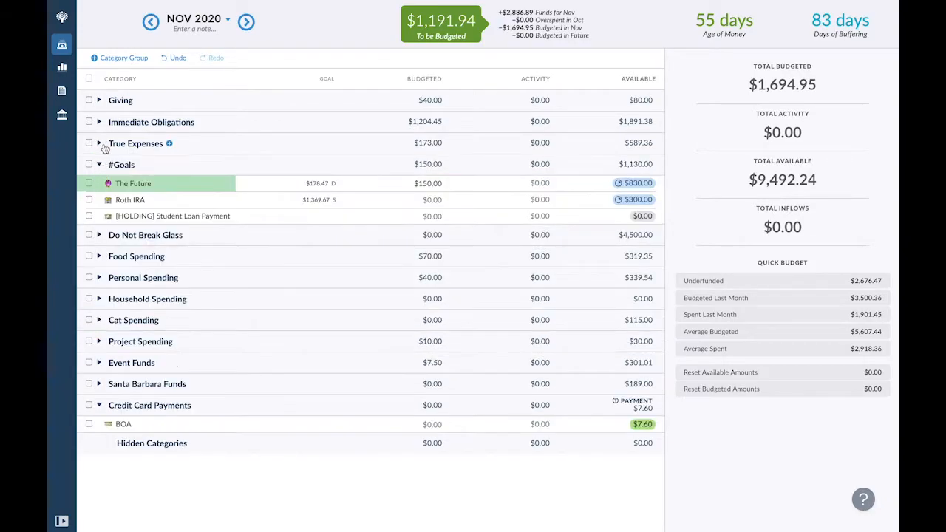
pyautogui.click(101, 146)
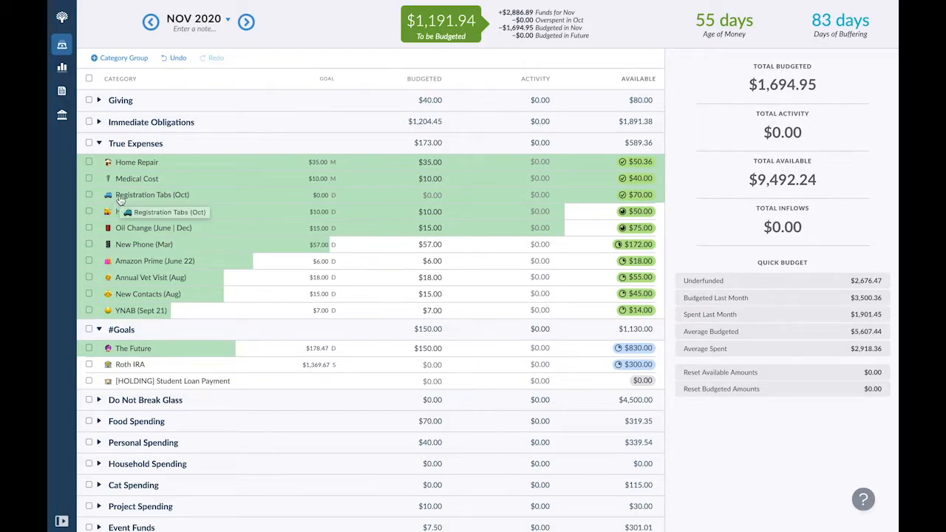
pyautogui.click(100, 145)
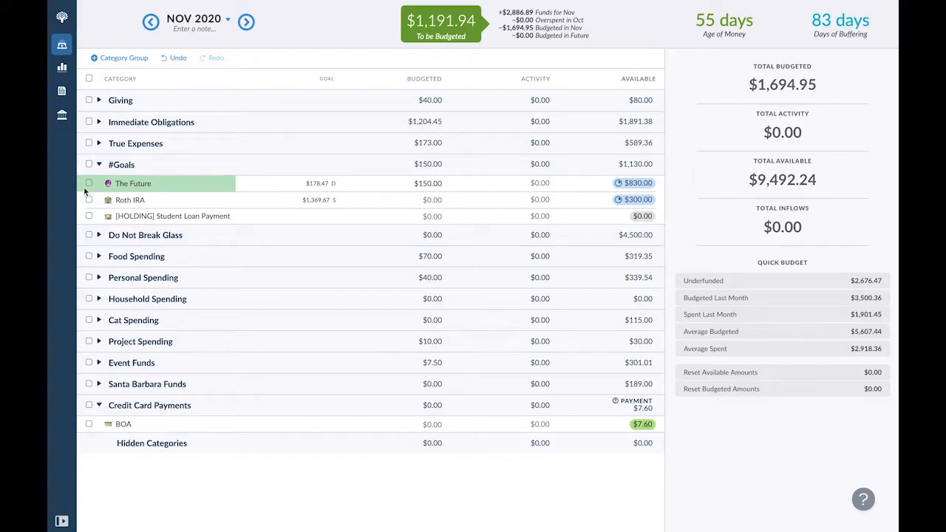
pyautogui.click(394, 183)
pyautogui.write('1800')
pyautogui.press('Return')
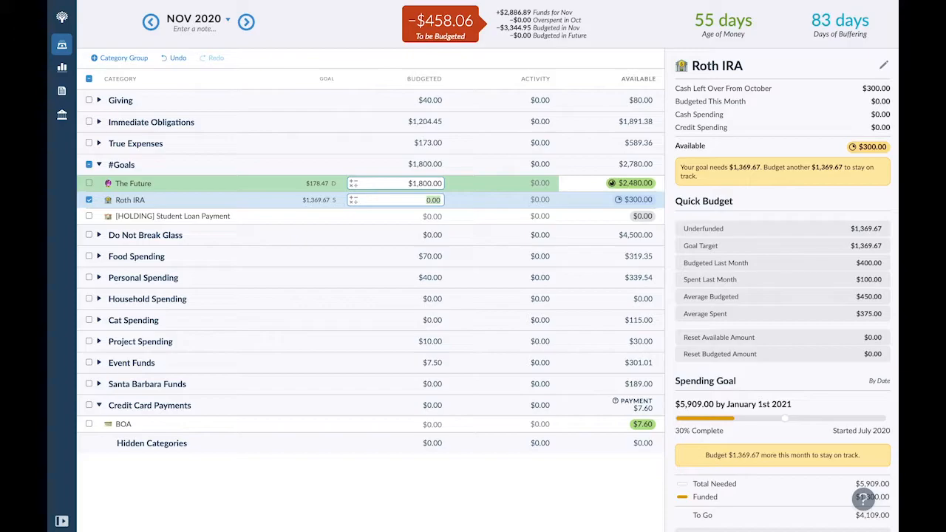
# - Set the November budgeted amount for The Future to $180
pyautogui.click(394, 182)
pyautogui.write('180')
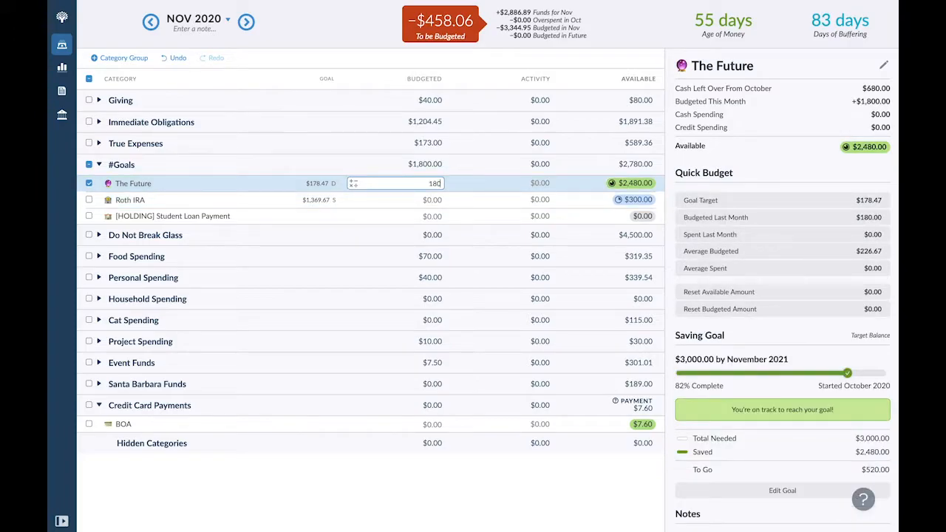
pyautogui.press('Return')
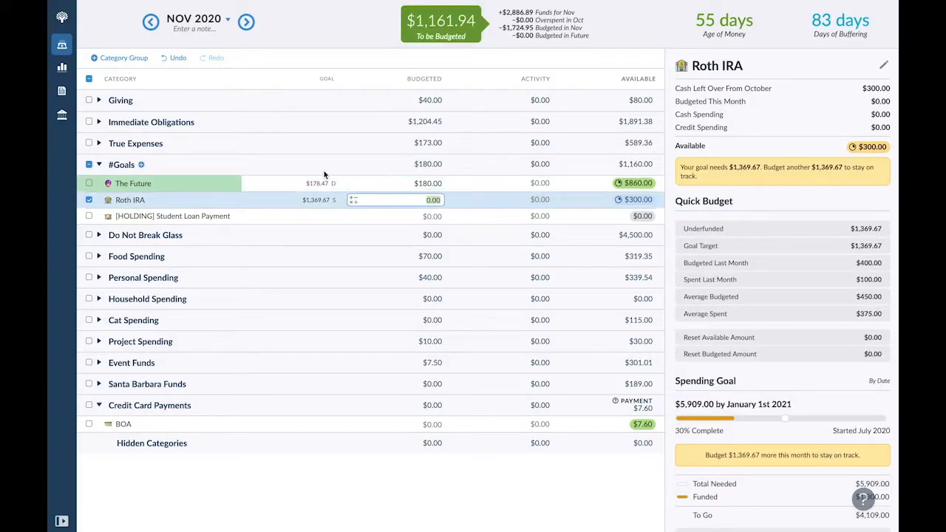
pyautogui.click(89, 199)
# - Check Do Not Break Glass, and budget the underfunded amounts for all Food Spending categories in November
pyautogui.click(98, 236)
pyautogui.click(98, 235)
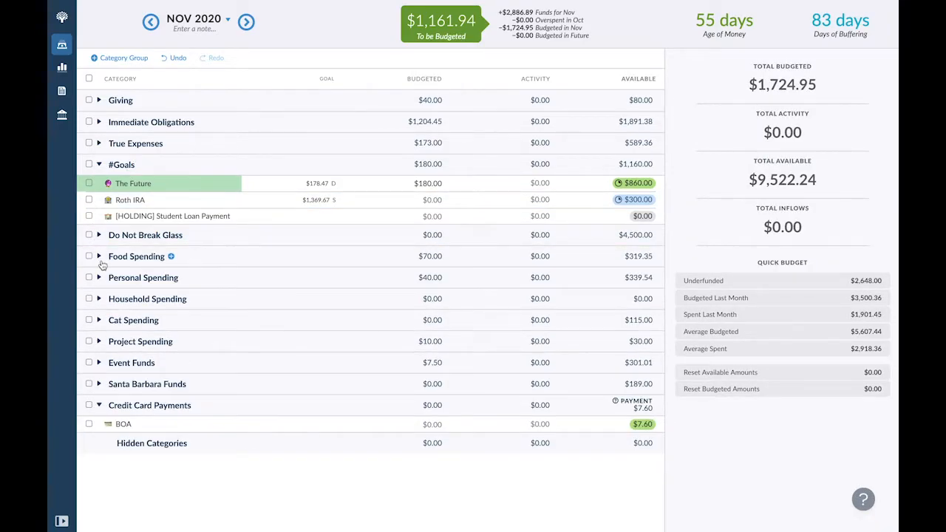
pyautogui.click(99, 258)
pyautogui.click(89, 256)
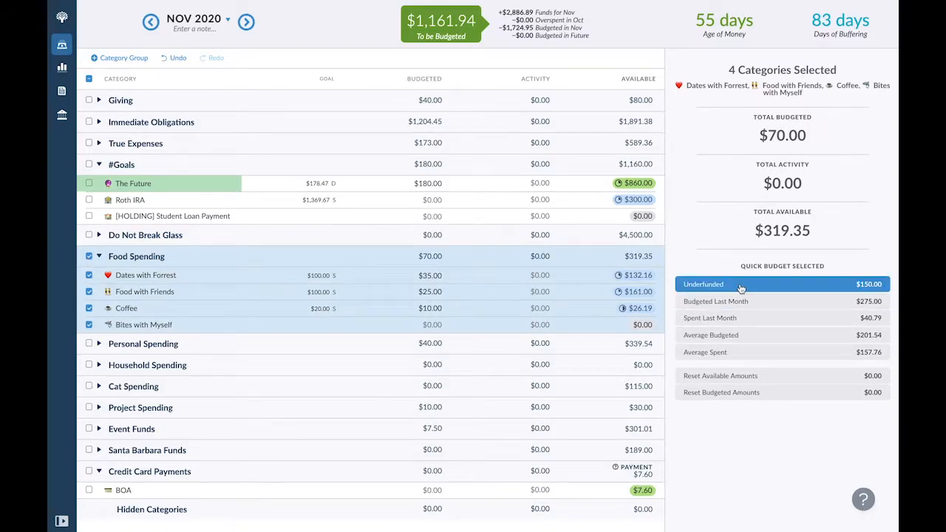
pyautogui.click(741, 287)
pyautogui.click(89, 256)
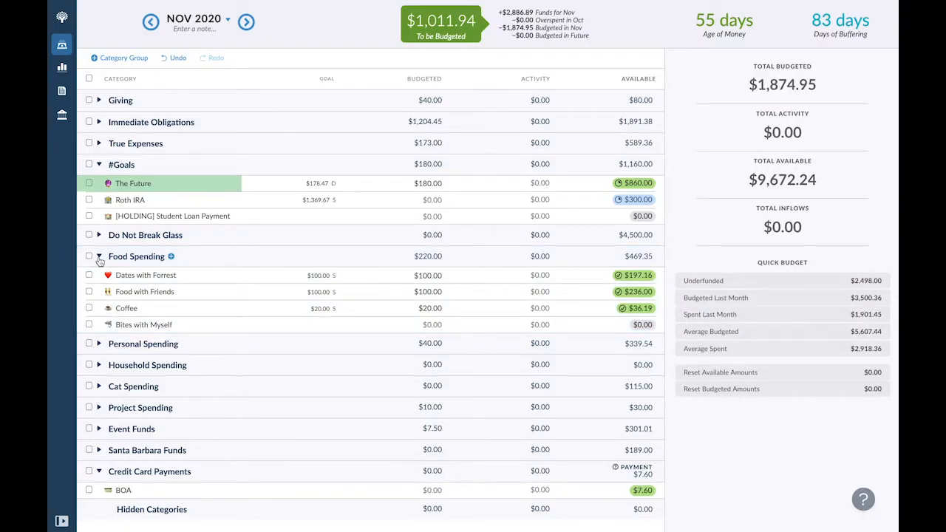
pyautogui.click(99, 257)
# - Select all categories in the Personal Spending, Household Spending and Cat Spending groups of the November budget
pyautogui.click(99, 278)
pyautogui.click(89, 278)
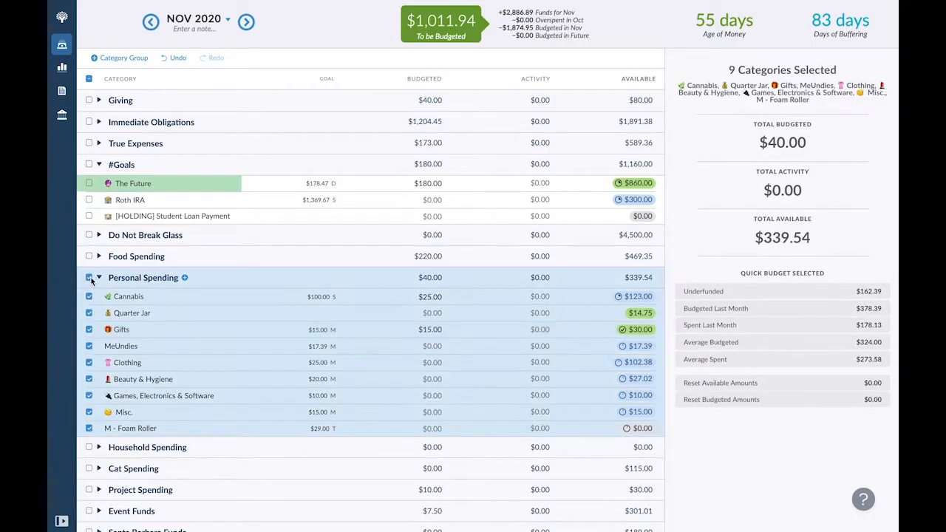
pyautogui.scroll(-2, 146, 337)
pyautogui.click(101, 378)
pyautogui.scroll(-1, 94, 362)
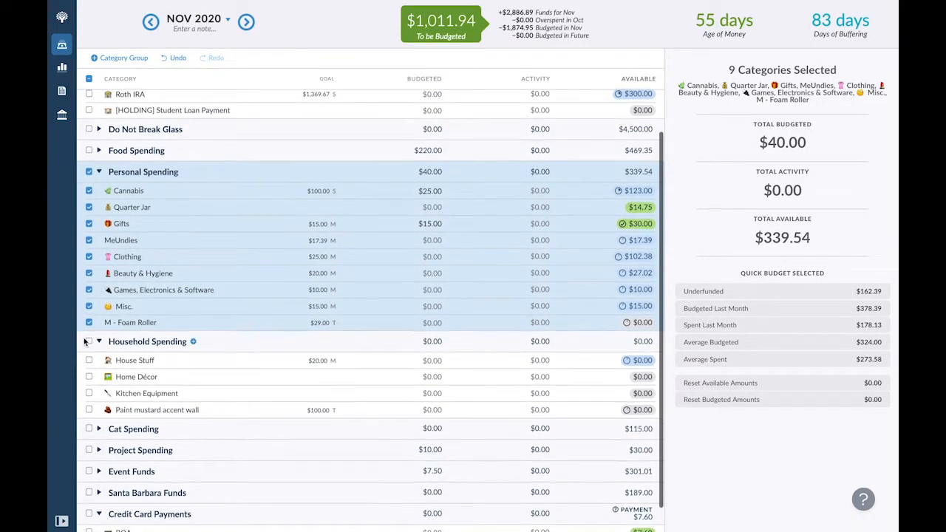
pyautogui.click(88, 341)
pyautogui.scroll(-1, 93, 355)
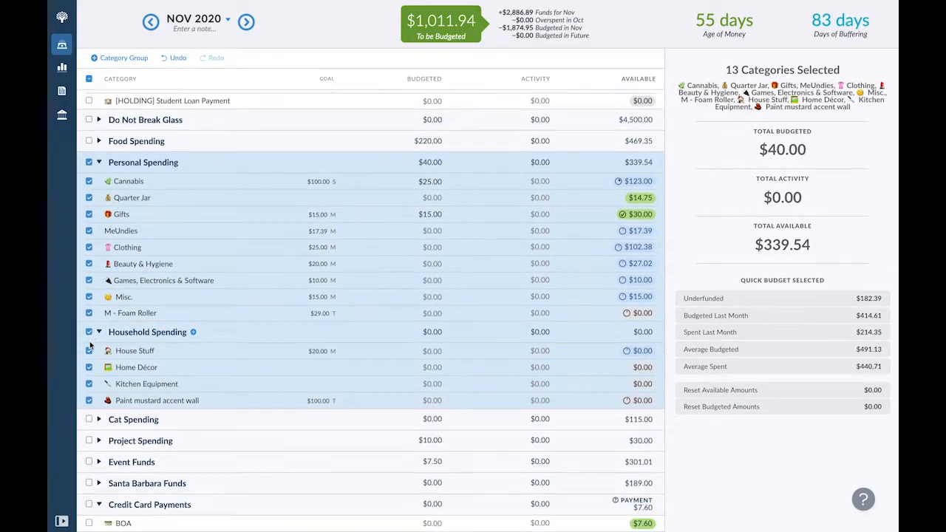
pyautogui.click(98, 399)
pyautogui.scroll(-2, 99, 403)
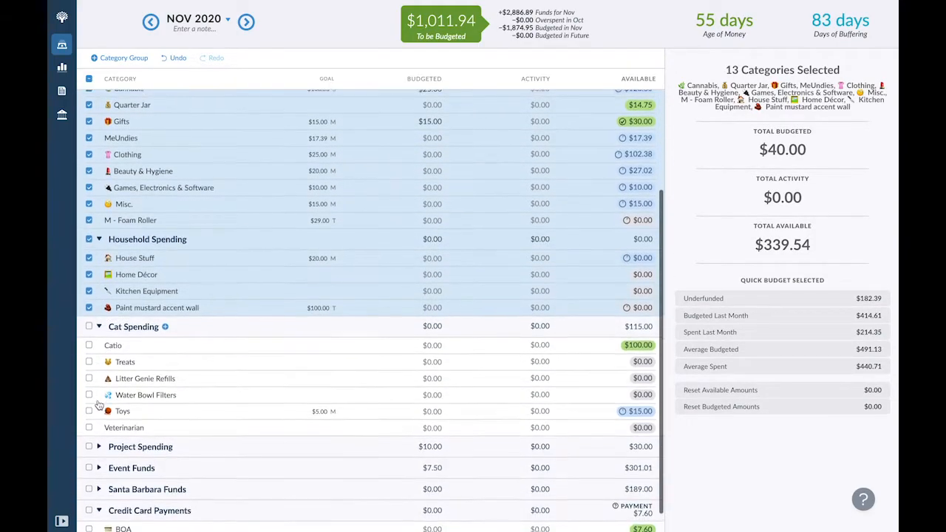
pyautogui.click(88, 323)
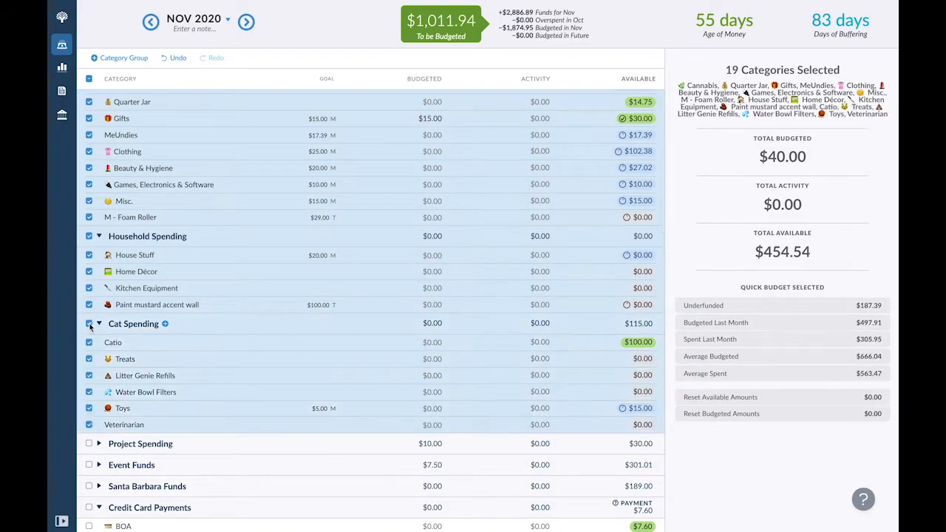
# - Add Sewing Supplies, Valentine's Day, Christmas, Thanksgiving and Birthdays to the selection, budget the underfunded amounts, and clear the selection
pyautogui.scroll(-1, 150, 377)
pyautogui.click(98, 420)
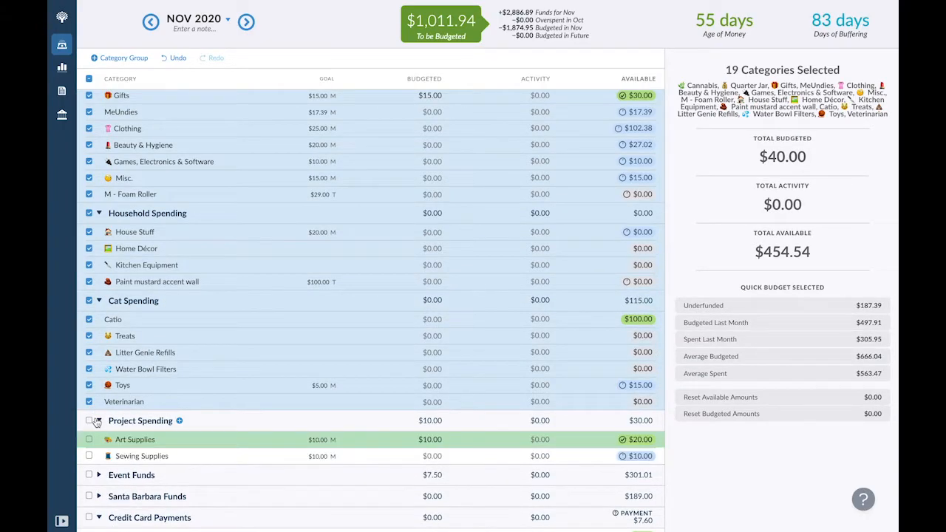
pyautogui.scroll(-1, 103, 417)
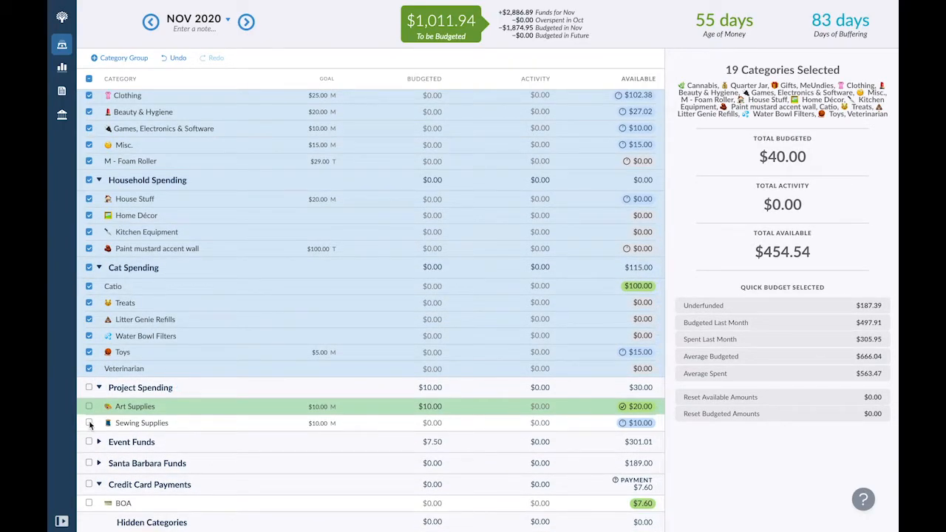
pyautogui.click(89, 423)
pyautogui.click(98, 442)
pyautogui.scroll(-4, 100, 449)
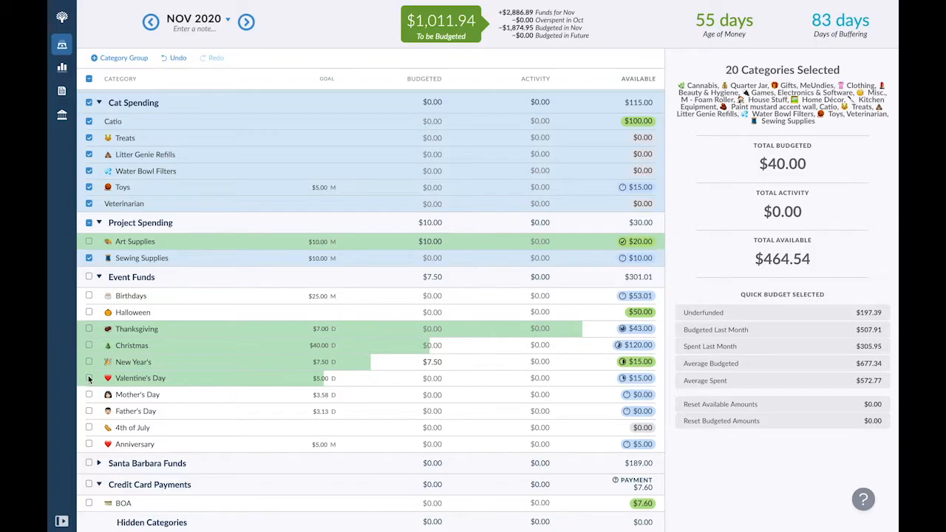
pyautogui.click(88, 378)
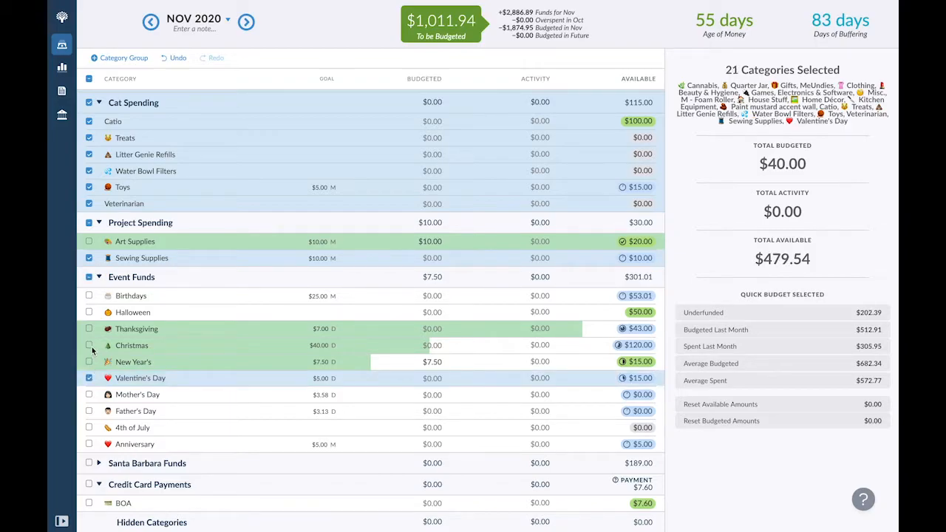
pyautogui.click(91, 346)
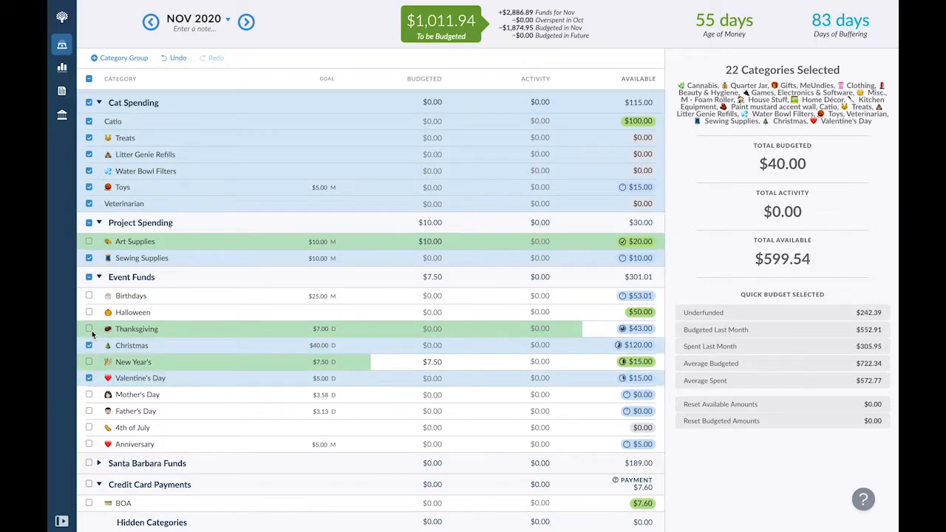
pyautogui.click(90, 329)
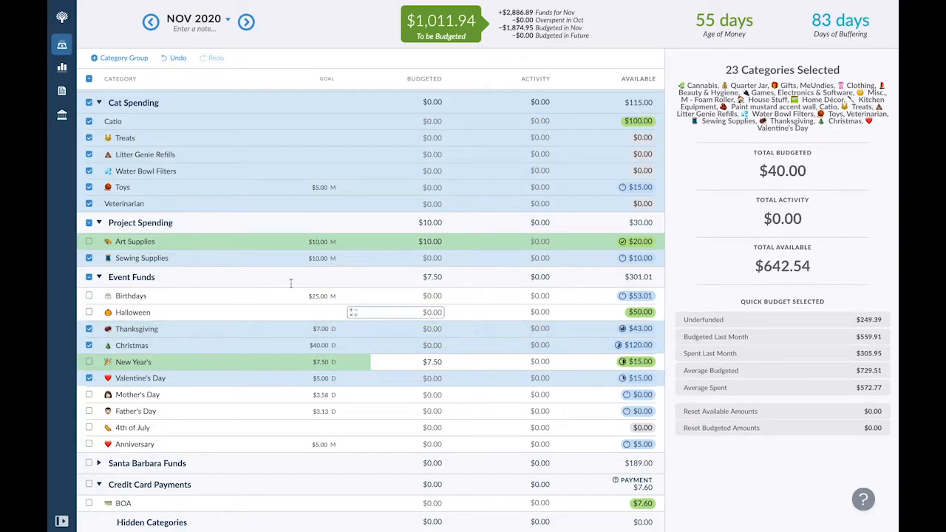
pyautogui.click(89, 296)
pyautogui.click(702, 321)
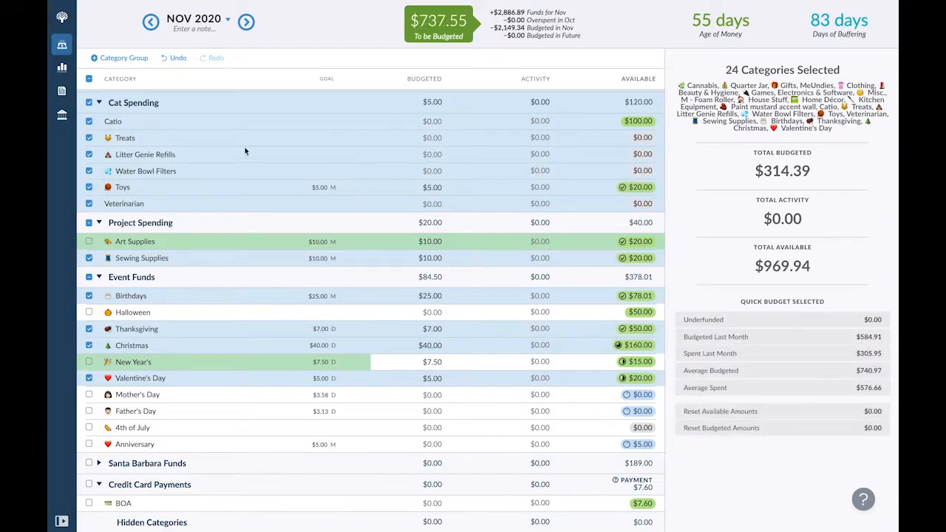
pyautogui.click(89, 78)
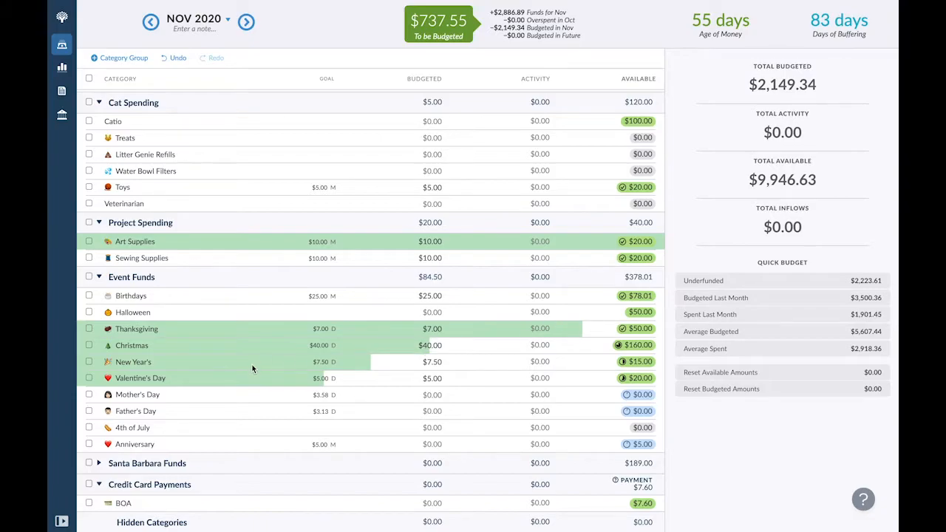
# - Review the remaining November categories, including Santa Barbara Funds, and return to the October 2020 budget
pyautogui.click(100, 463)
pyautogui.scroll(-2, 102, 463)
pyautogui.scroll(3, 101, 463)
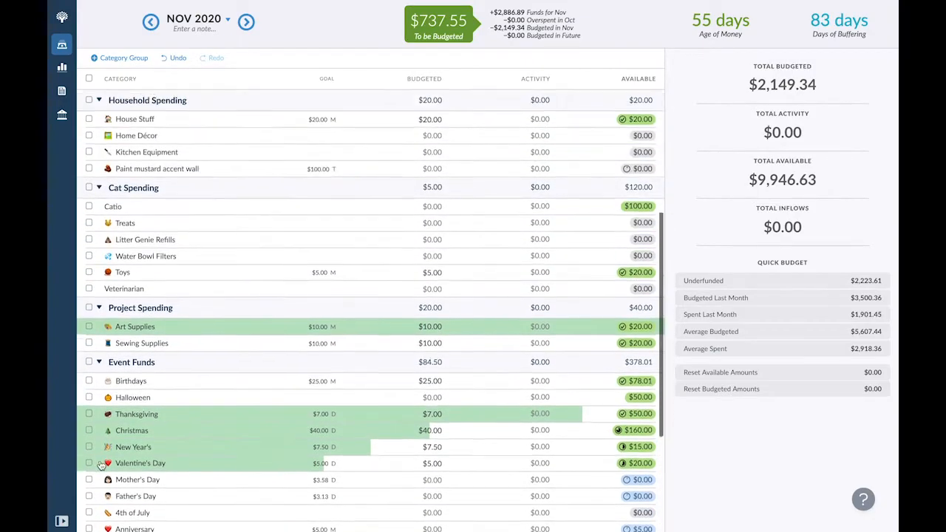
pyautogui.scroll(5, 101, 464)
pyautogui.click(152, 23)
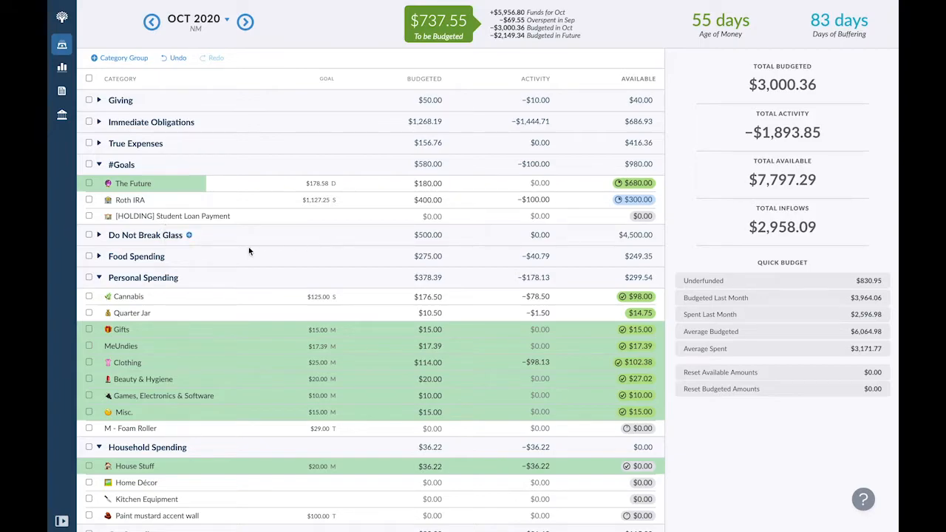
# - Rename the [HOLDING] Student Loan Payment category in #Goals as "[HOLDING] Roth IRA / Student Loan Payment"
pyautogui.click(189, 220)
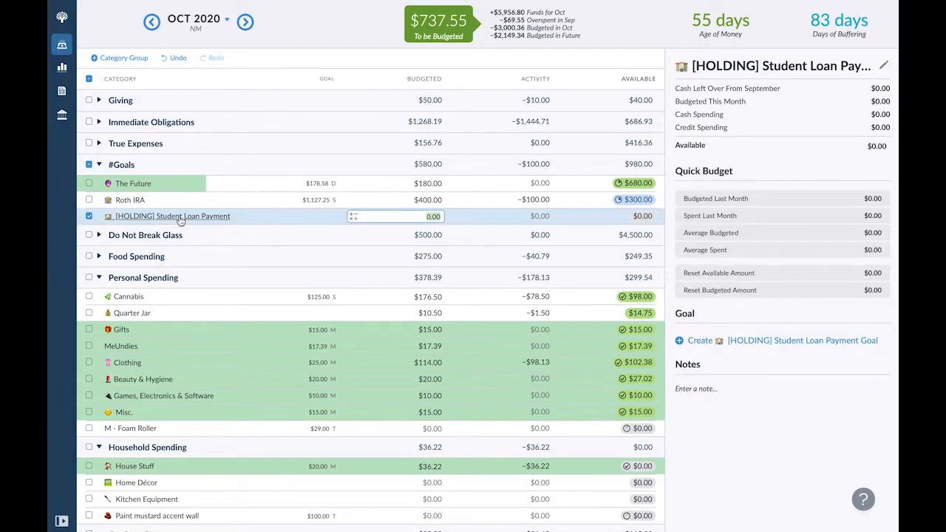
pyautogui.click(179, 219)
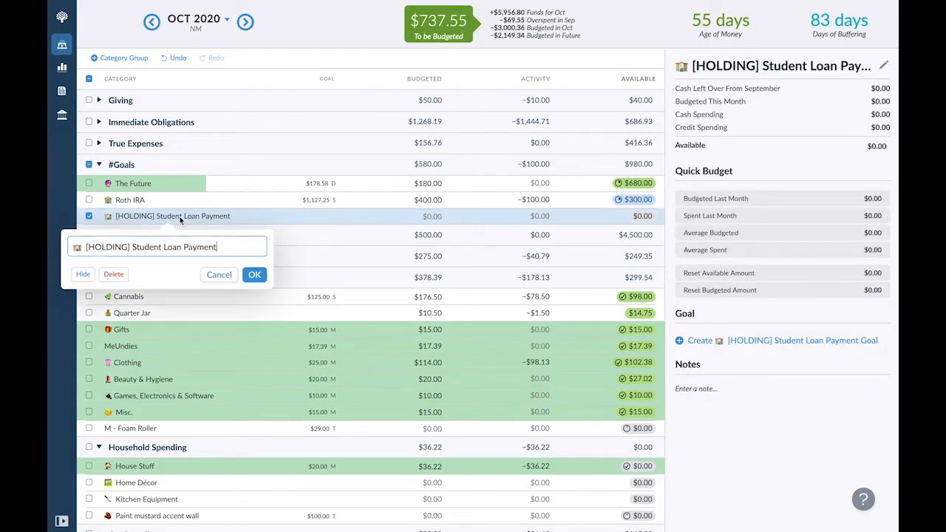
pyautogui.click(132, 246)
pyautogui.write('Roth /')
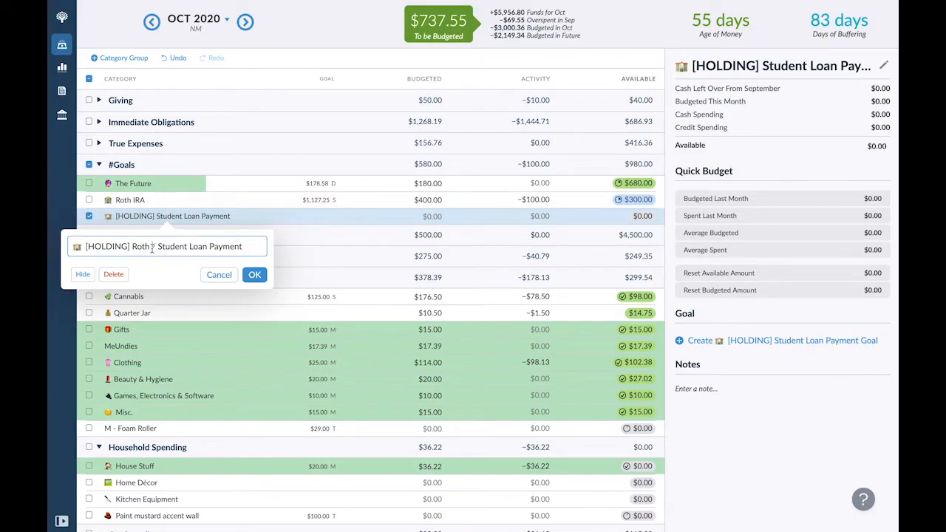
pyautogui.click(151, 249)
pyautogui.write('IRA /')
pyautogui.click(260, 275)
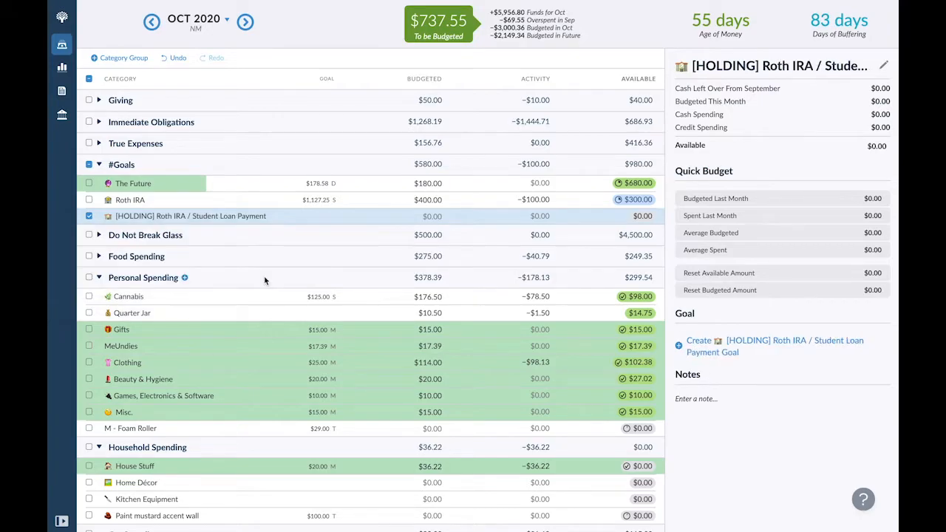
# - Move the whole $737.55 left to be budgeted in October to [HOLDING] Roth IRA / Student Loan Payment and clear the selection
pyautogui.click(424, 28)
pyautogui.press('Tab')
pyautogui.write('holding')
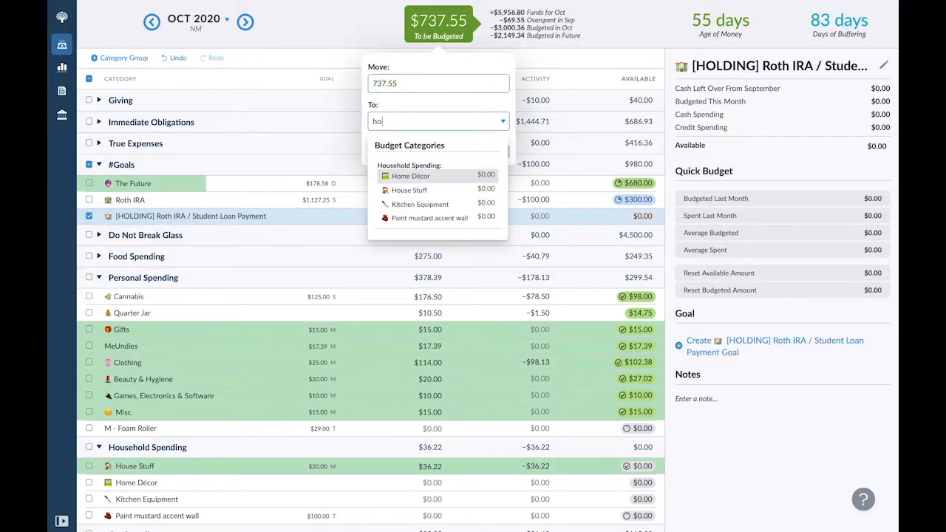
pyautogui.press('Return')
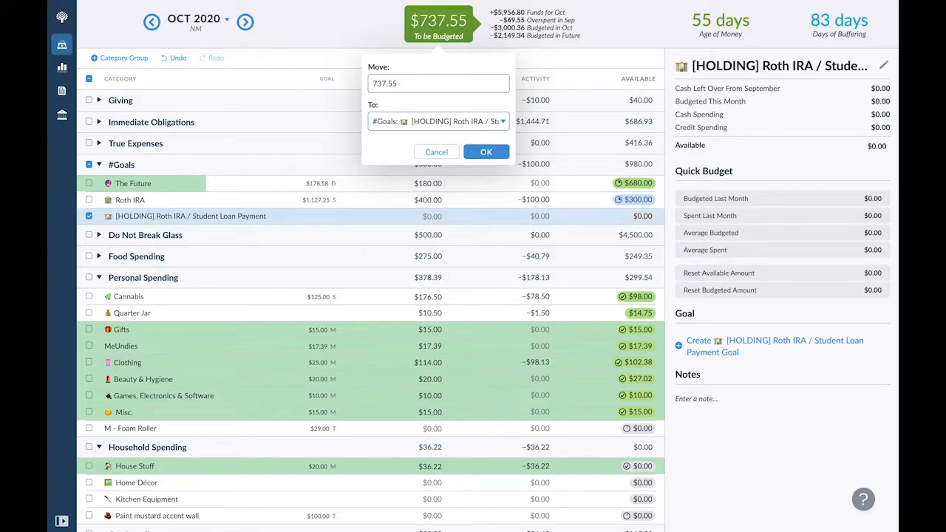
pyautogui.press('Return')
pyautogui.click(88, 216)
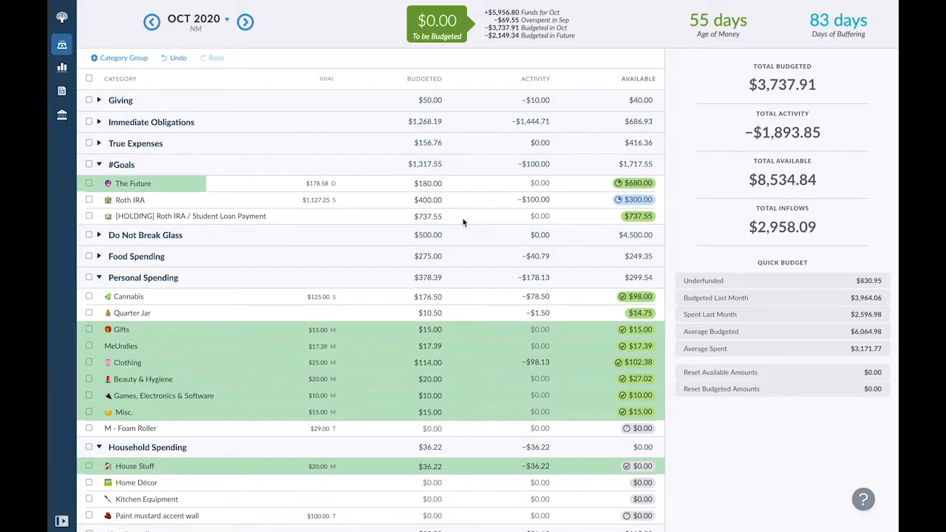
# - Move the available $737.55 from the [HOLDING] Roth IRA / Student Loan Payment category to Roth IRA
pyautogui.click(634, 218)
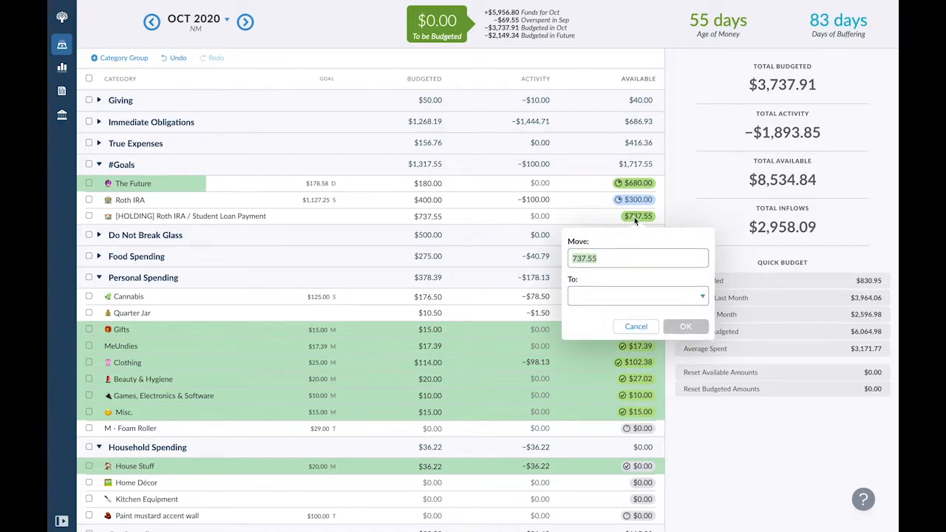
pyautogui.press('Tab')
pyautogui.write('roth')
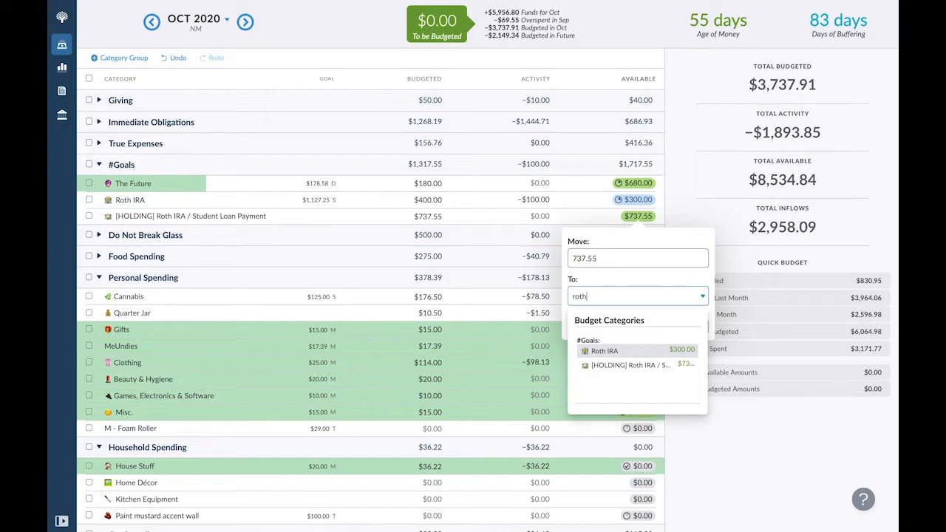
pyautogui.press('Return')
pyautogui.press('Return')
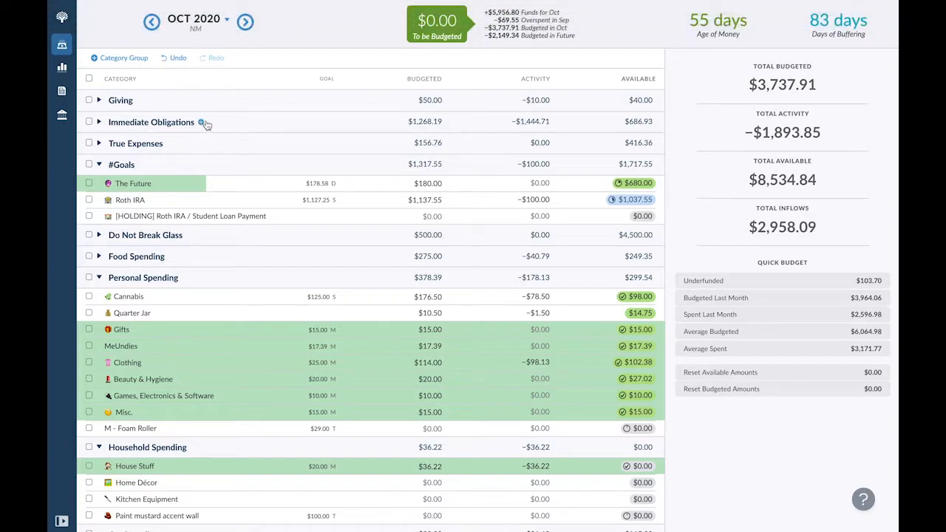
# - Check the November budget, return to October, and set the Roth IRA budgeted amount to $1,127.25
pyautogui.click(243, 22)
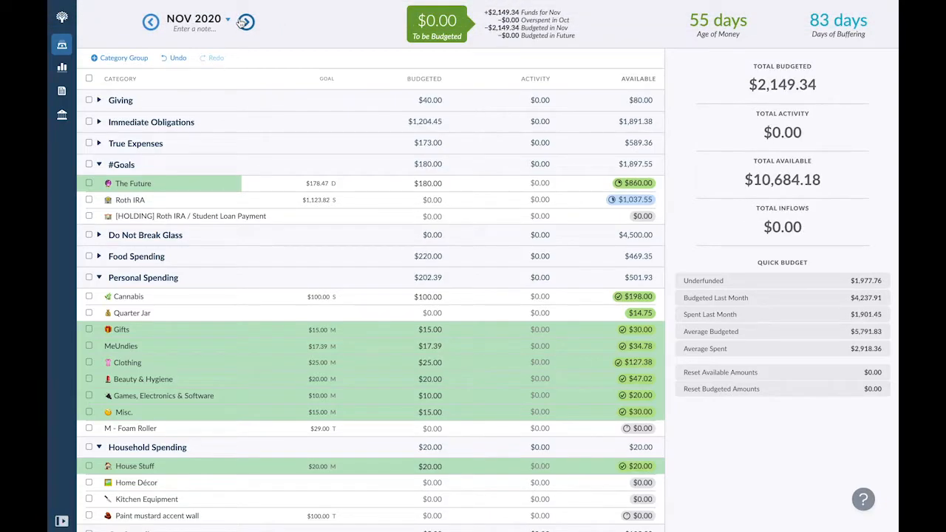
pyautogui.click(155, 26)
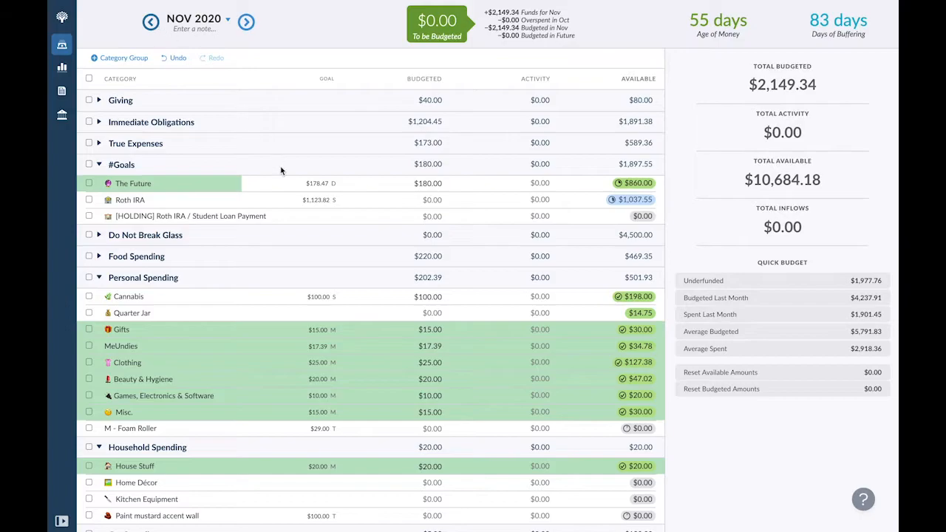
pyautogui.click(403, 200)
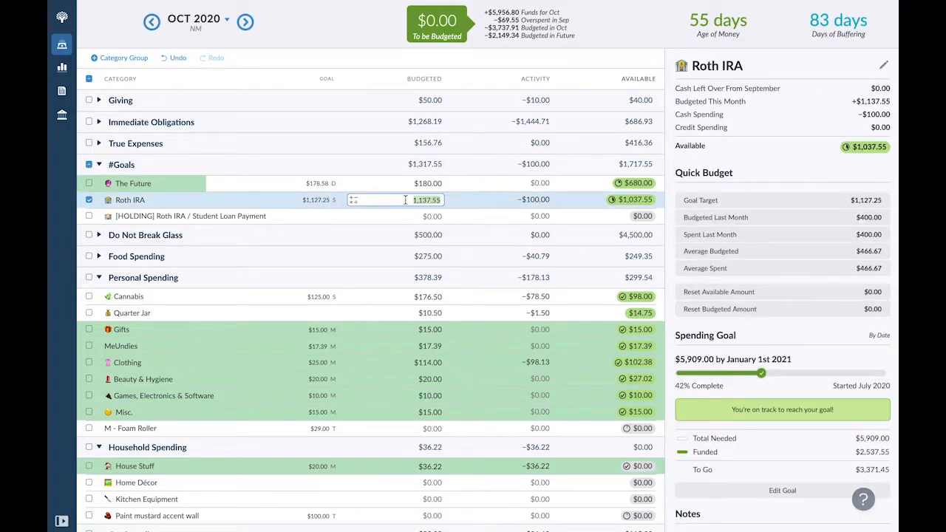
pyautogui.press('Right')
pyautogui.press('BackSpace')
pyautogui.press('BackSpace')
pyautogui.press('BackSpace')
pyautogui.press('BackSpace')
pyautogui.press('BackSpace')
pyautogui.write('27.25')
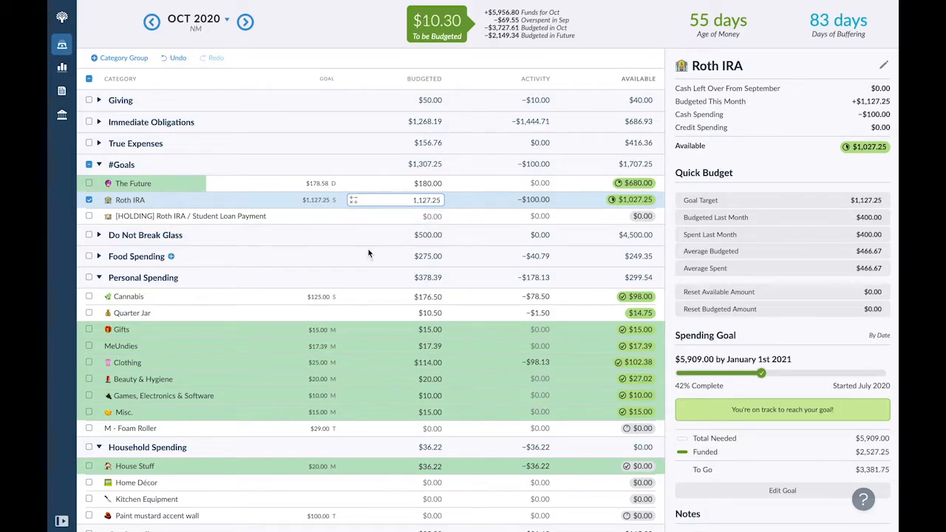
pyautogui.click(89, 201)
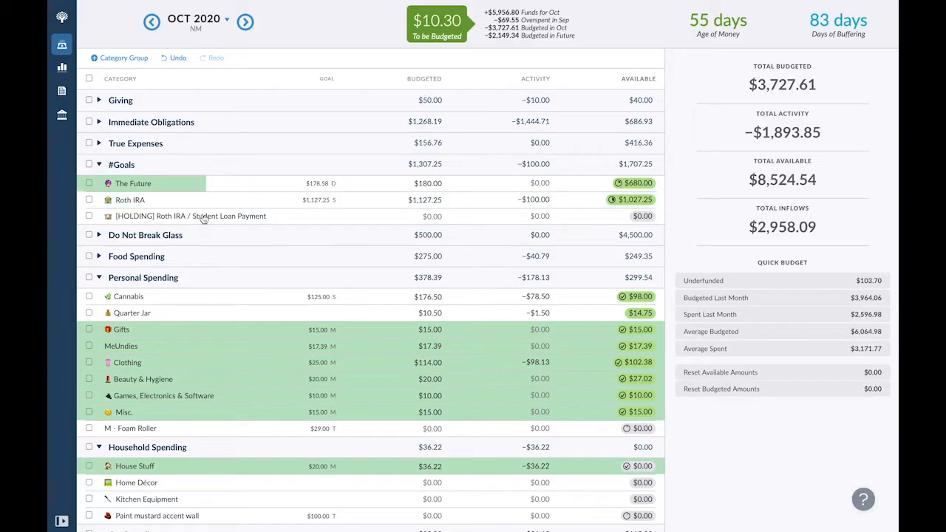
# - Try budgeting $1,300 for Roth IRA in October, and undo that change
pyautogui.moveTo(423, 200); pyautogui.dragTo(475, 195)
pyautogui.click(437, 199)
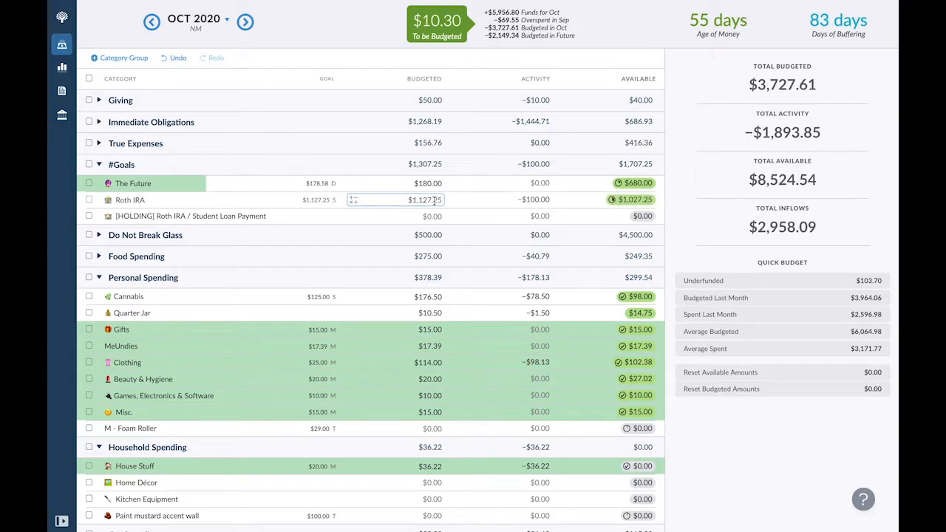
pyautogui.write('1300')
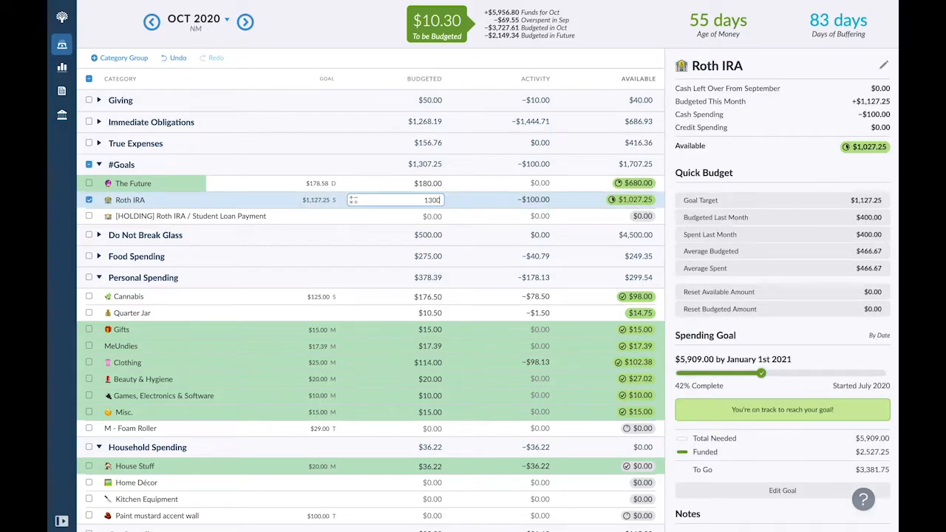
pyautogui.press('Return')
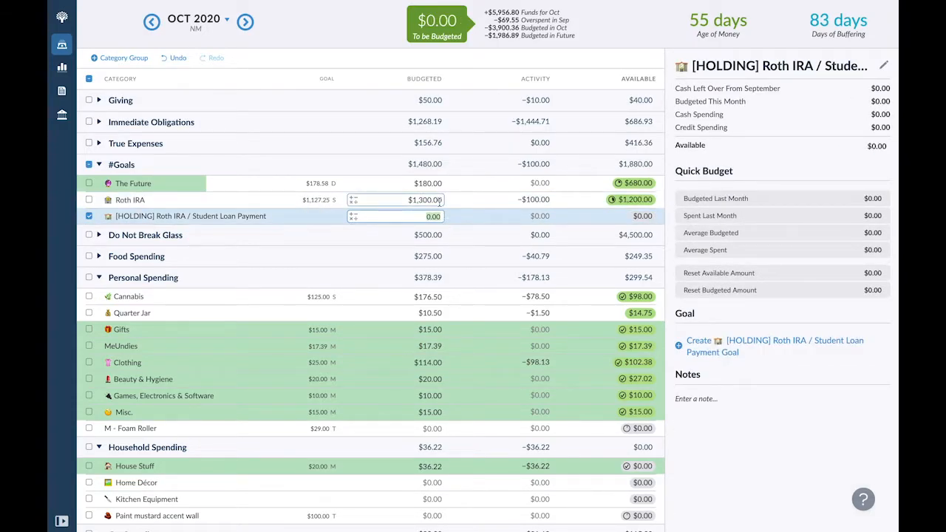
pyautogui.hotkey('ctrl', 'z')
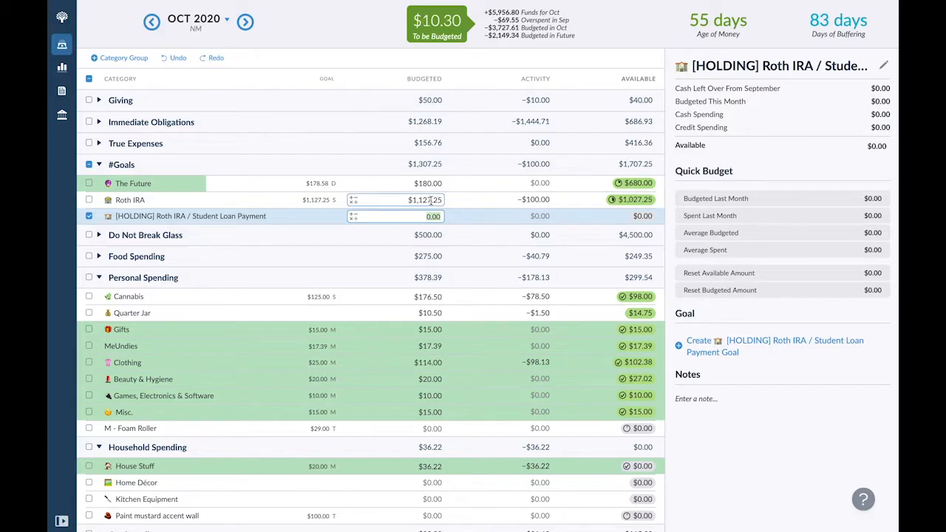
# - Set the October Roth IRA budgeted amount to $1,130 and clear the category selection
pyautogui.click(429, 200)
pyautogui.write('1130')
pyautogui.press('Return')
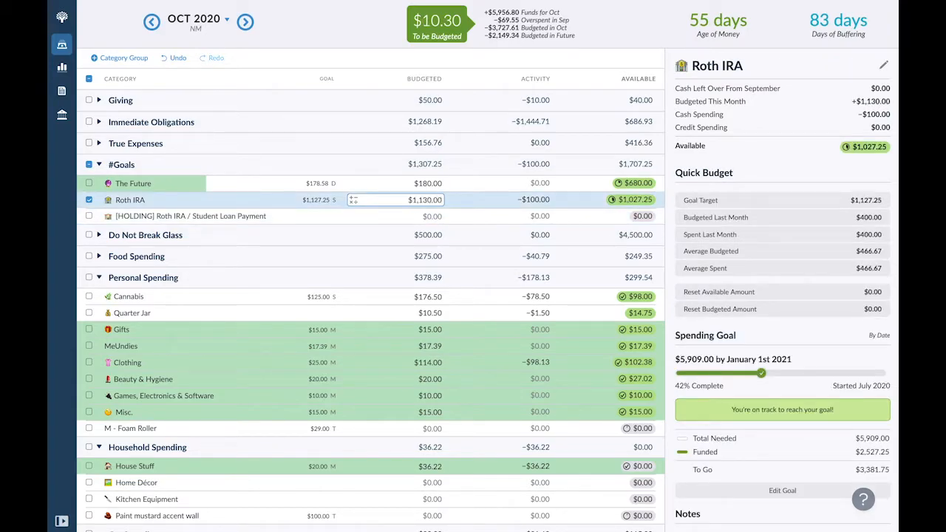
pyautogui.click(89, 199)
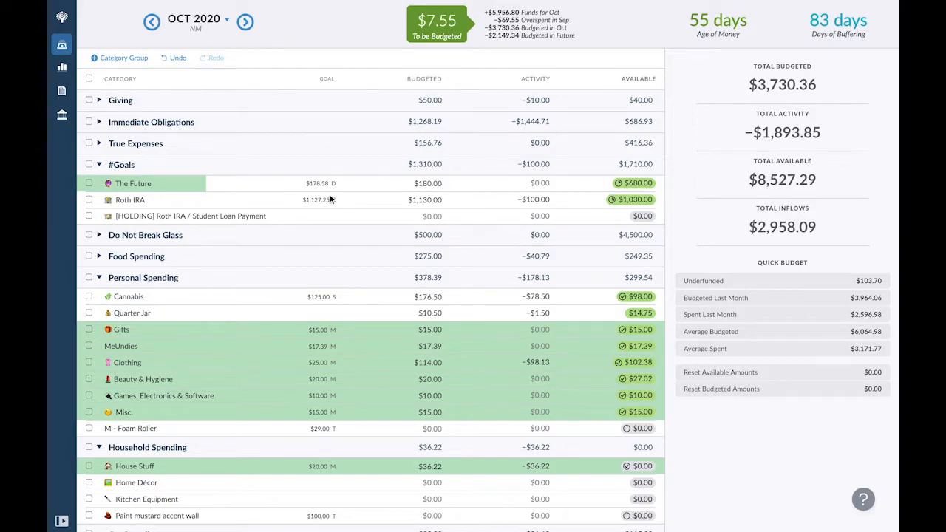
# - Expand the True Expenses group and move the remaining $7.55 to be budgeted to Home Repair
pyautogui.click(98, 144)
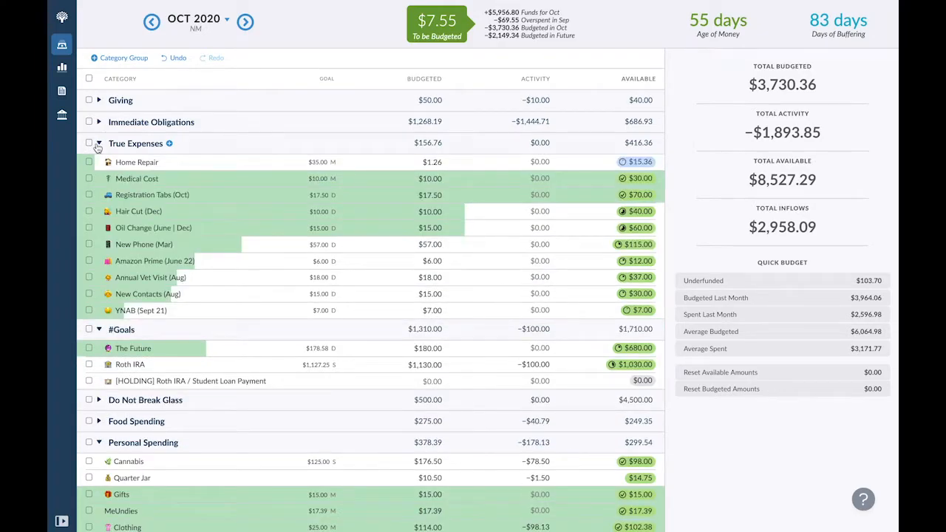
pyautogui.click(443, 24)
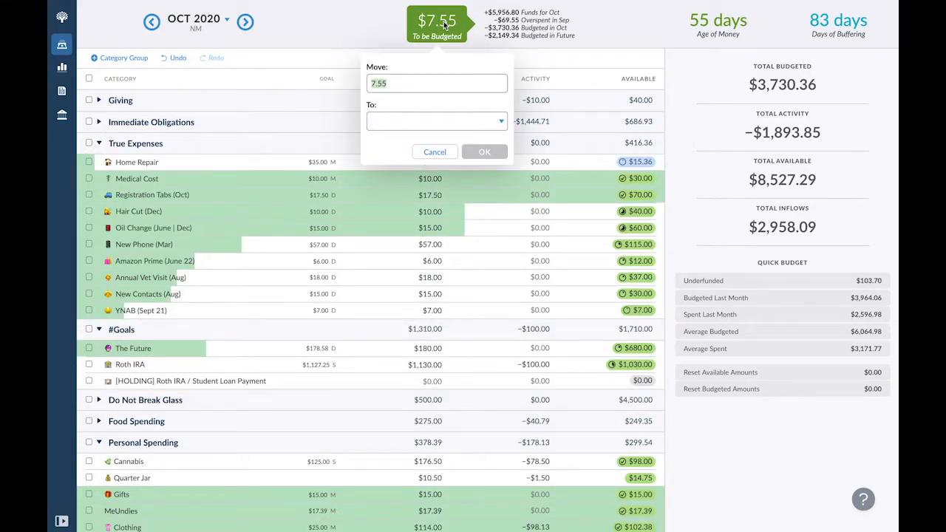
pyautogui.press('Tab')
pyautogui.write('home')
pyautogui.press('Down')
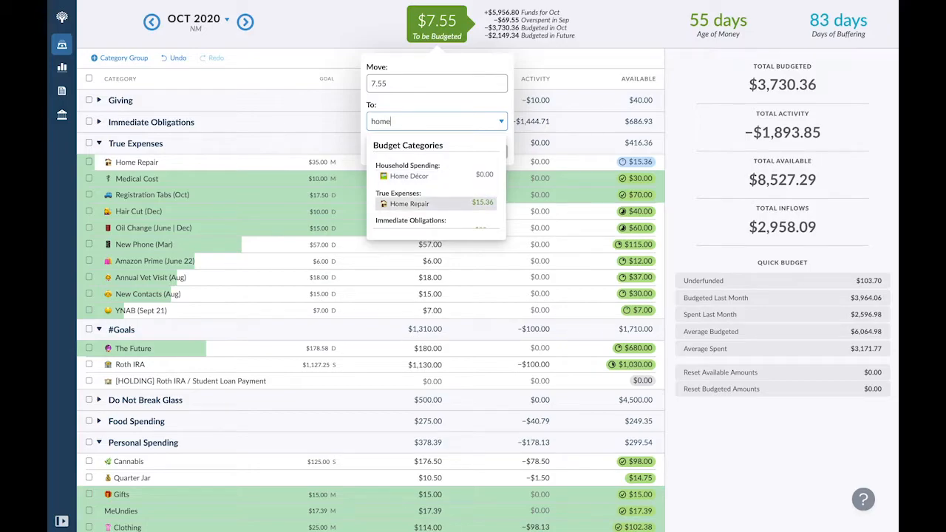
pyautogui.press('Return')
pyautogui.press('Return')
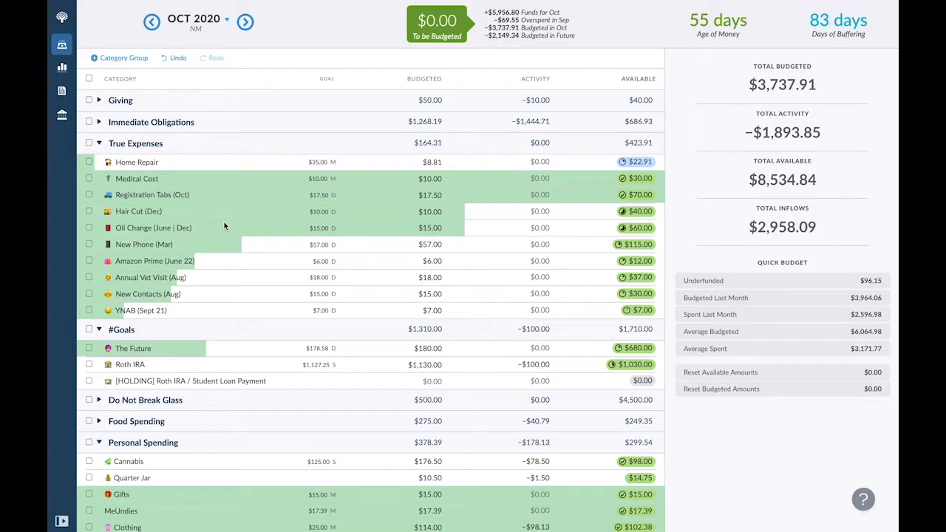
# - Collapse the Project Spending, Event Funds, Cat Spending, Household Spending and Personal Spending groups in the October budget
pyautogui.scroll(-3, 224, 225)
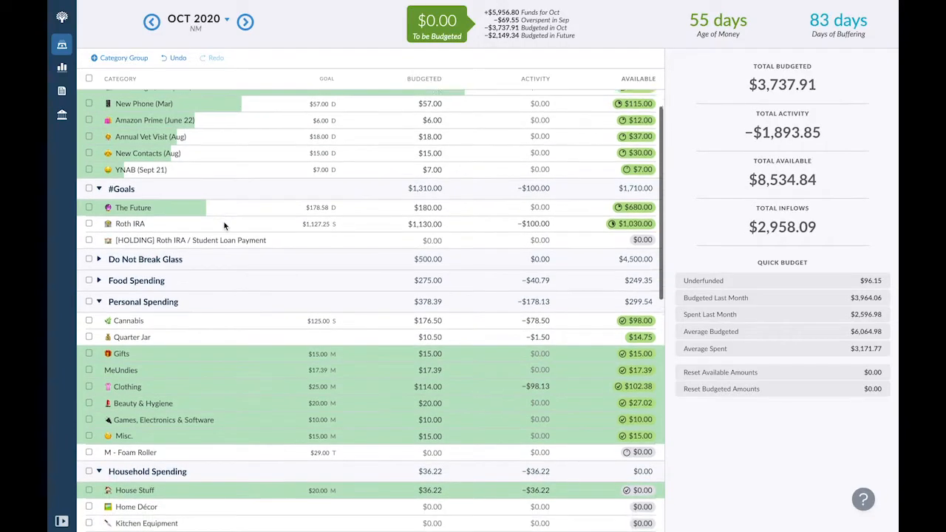
pyautogui.scroll(-4, 224, 225)
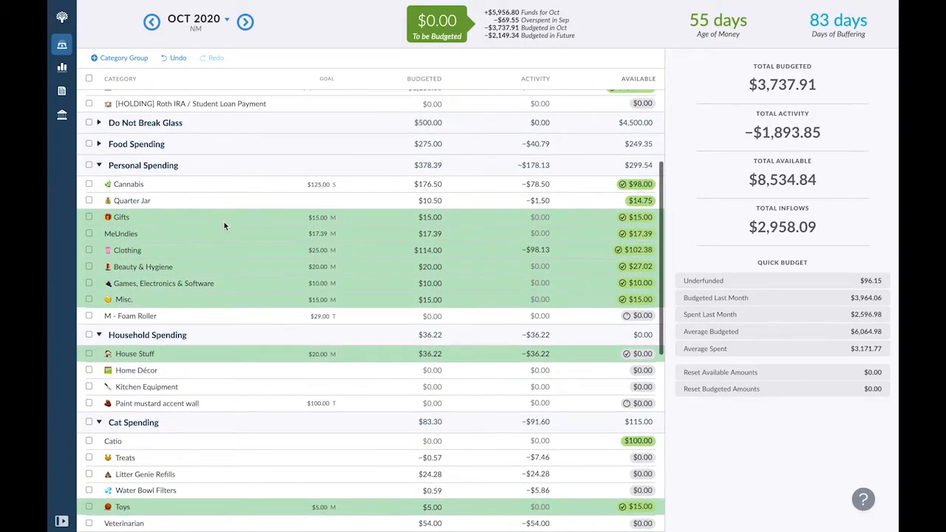
pyautogui.scroll(-3, 224, 225)
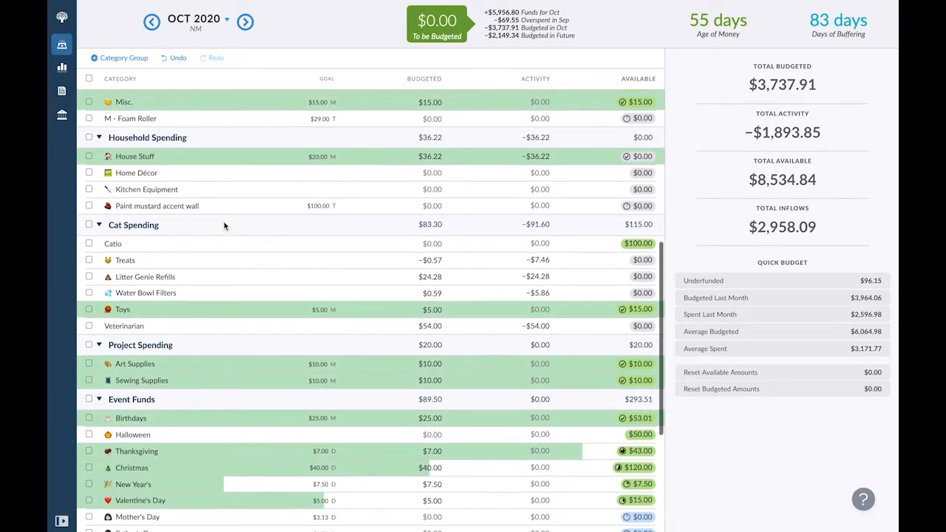
pyautogui.scroll(-5, 224, 225)
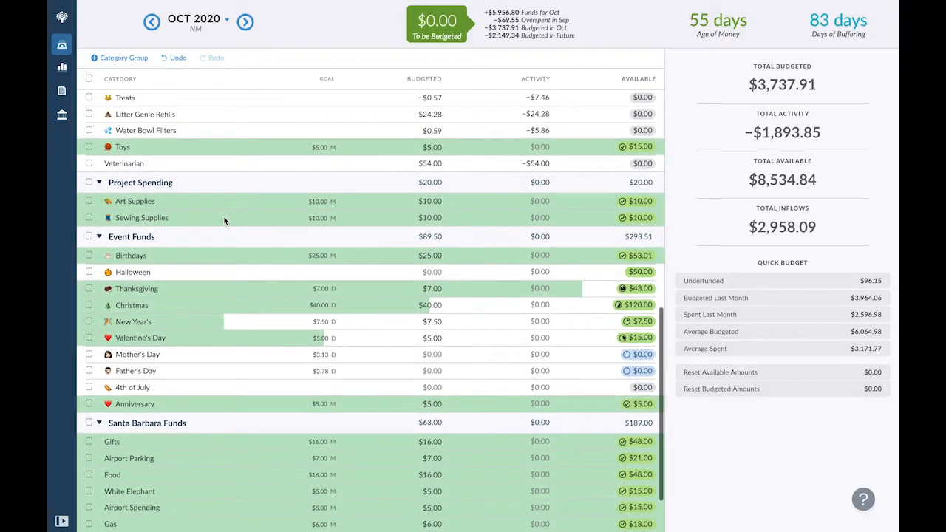
pyautogui.scroll(-1, 224, 221)
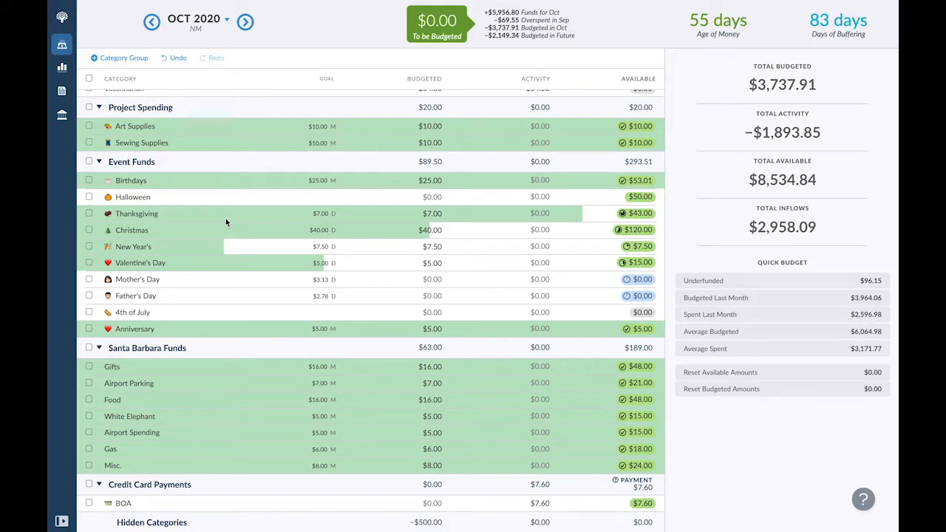
pyautogui.scroll(2, 126, 196)
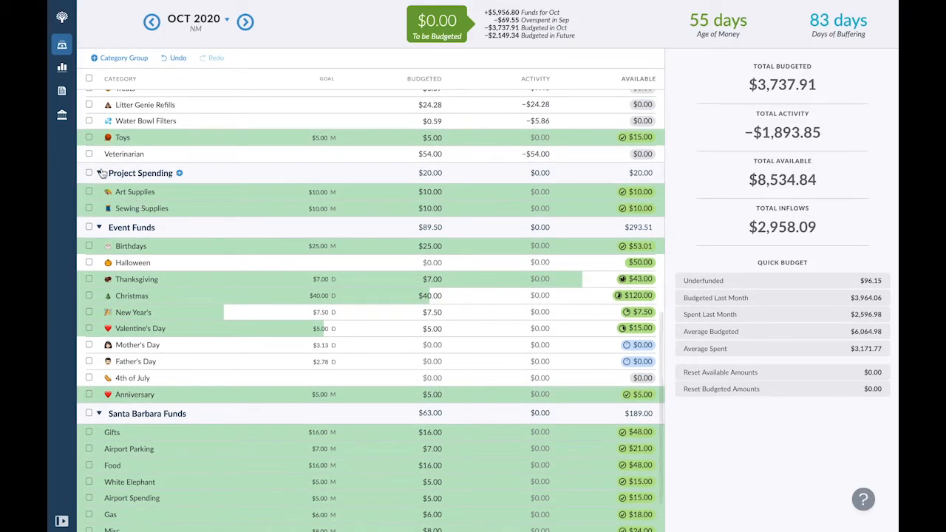
pyautogui.click(100, 173)
pyautogui.click(99, 191)
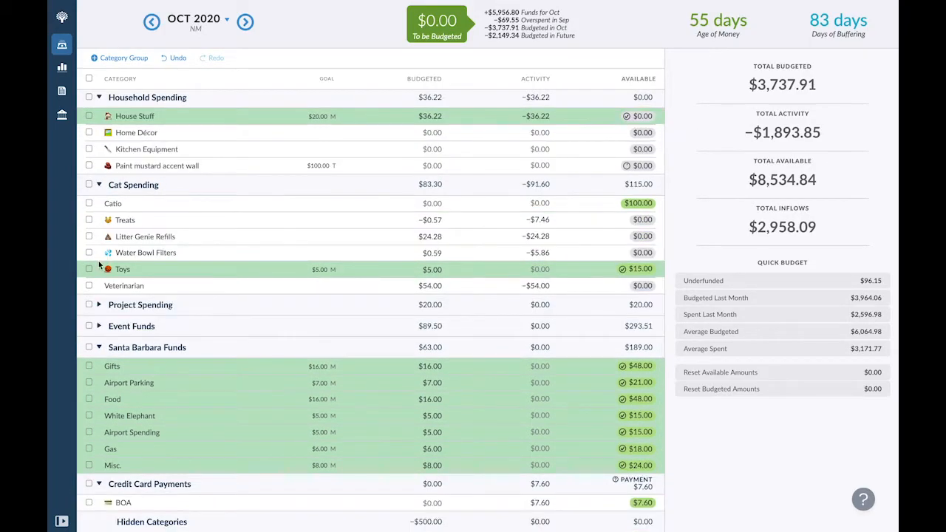
pyautogui.click(99, 185)
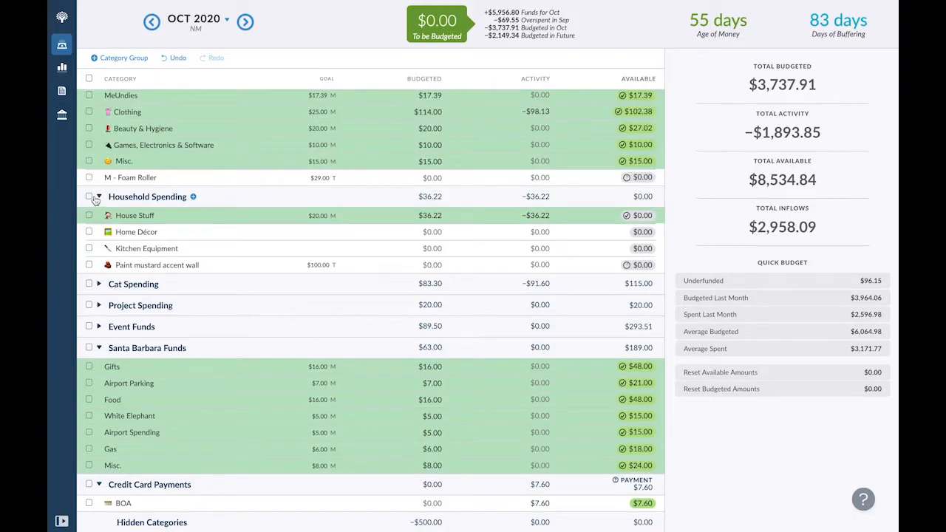
pyautogui.click(99, 197)
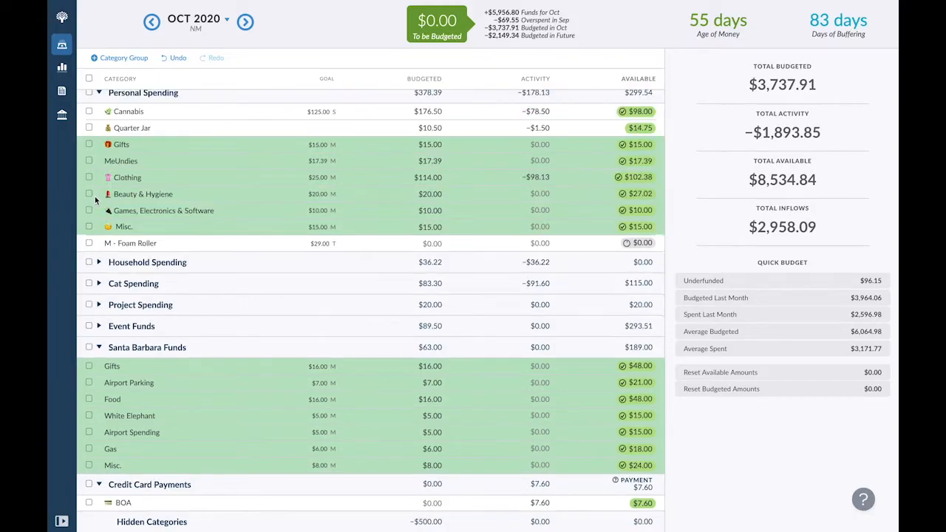
pyautogui.click(99, 93)
# - Collapse the True Expenses and #Goals category groups
pyautogui.scroll(3, 141, 163)
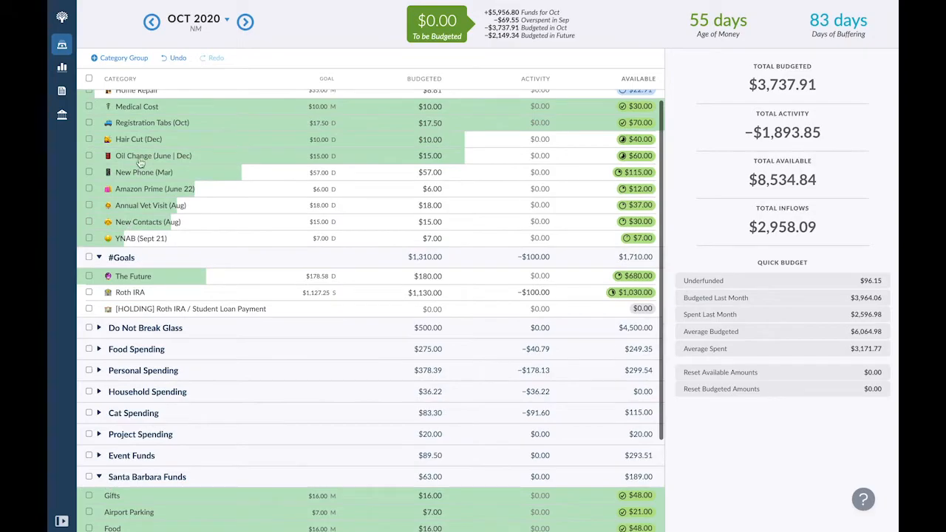
pyautogui.click(99, 143)
pyautogui.click(99, 165)
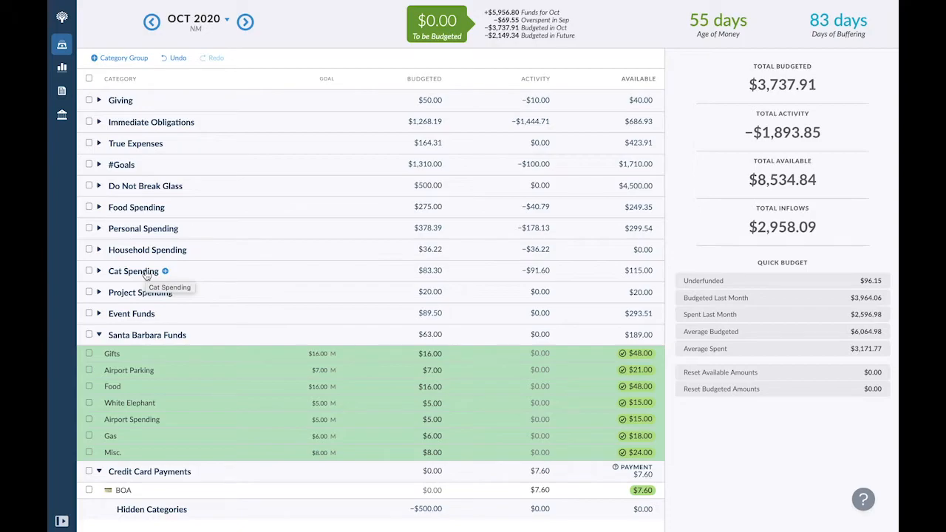
# - Reset the available amounts of all Santa Barbara Funds categories to zero and clear the selection
pyautogui.click(89, 335)
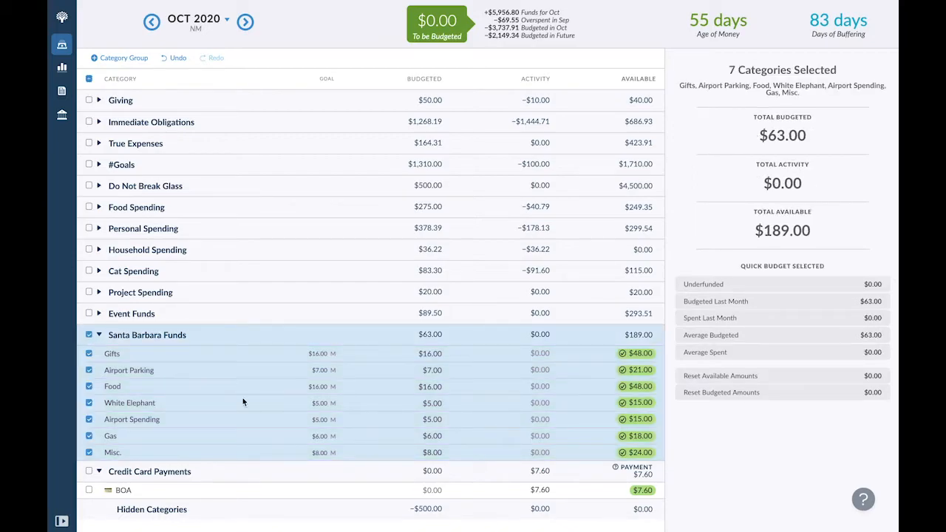
pyautogui.click(704, 382)
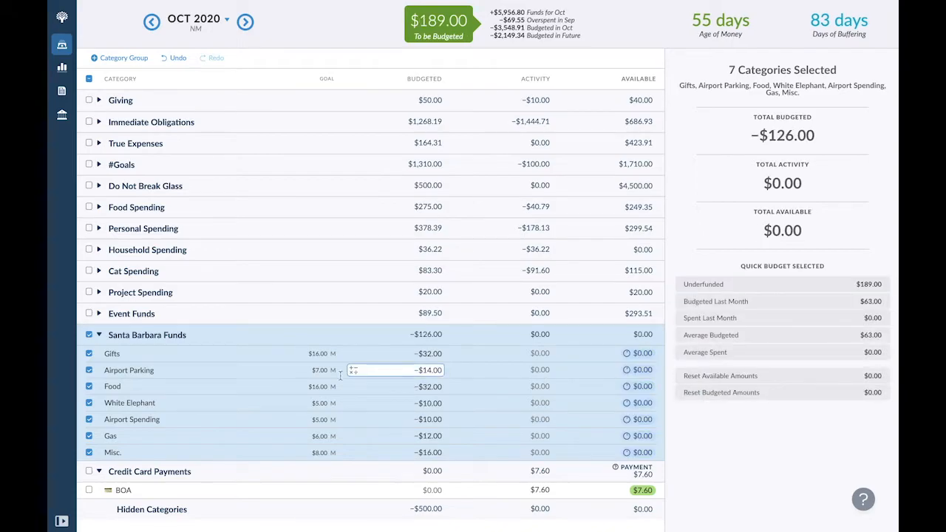
pyautogui.click(89, 335)
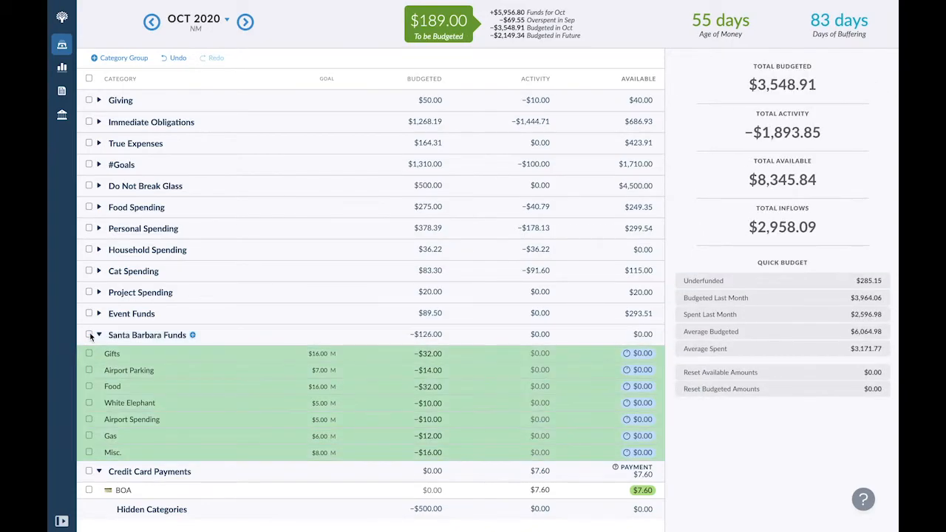
# - Hide the Santa Barbara Funds category group from the October budget
pyautogui.click(129, 336)
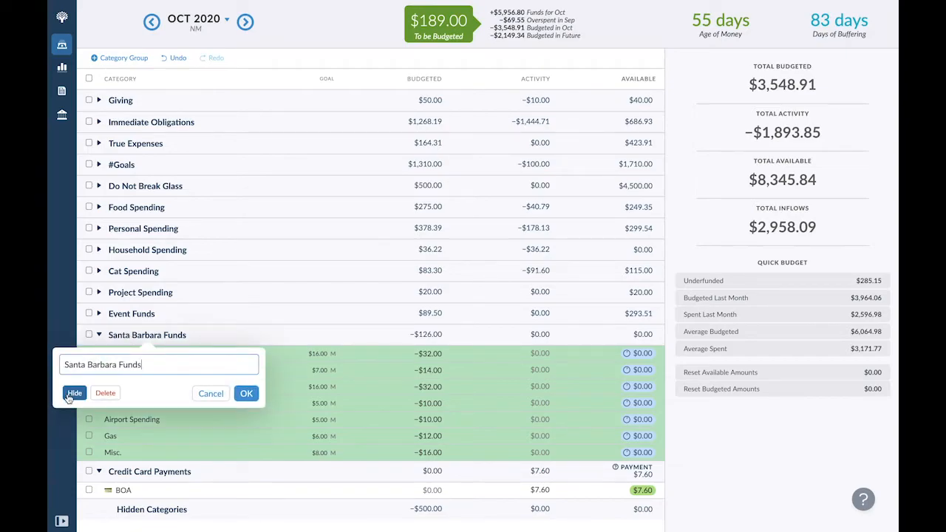
pyautogui.click(68, 393)
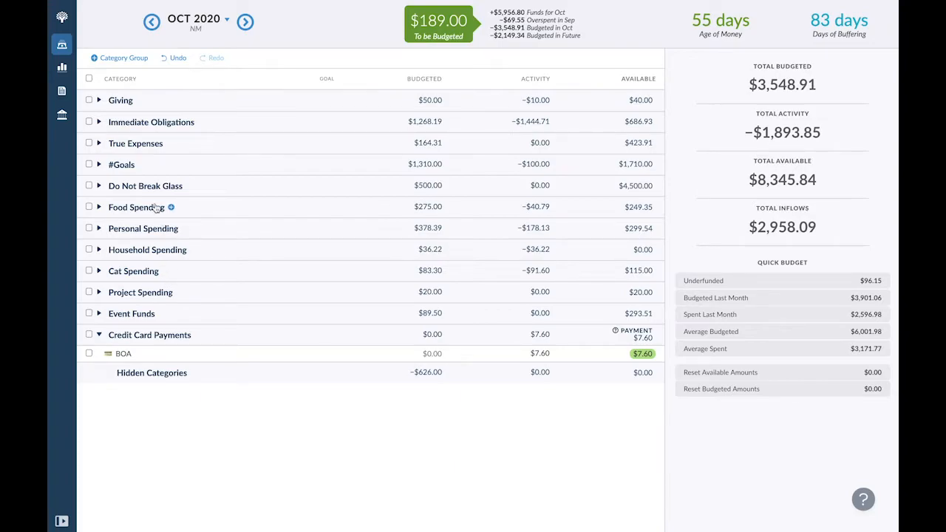
# - Expand the #Goals group and move the $189.00 to be budgeted to The Future category
pyautogui.click(99, 165)
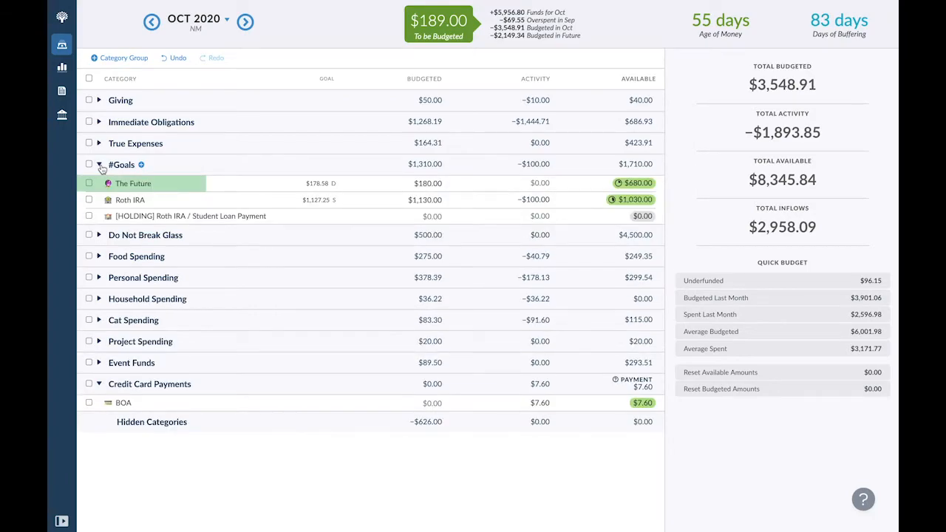
pyautogui.click(439, 29)
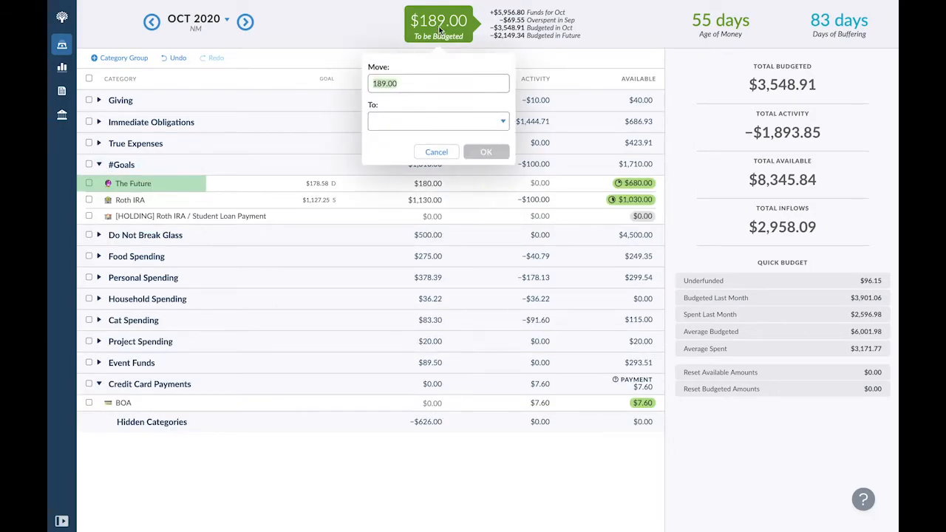
pyautogui.press('Tab')
pyautogui.write('fu')
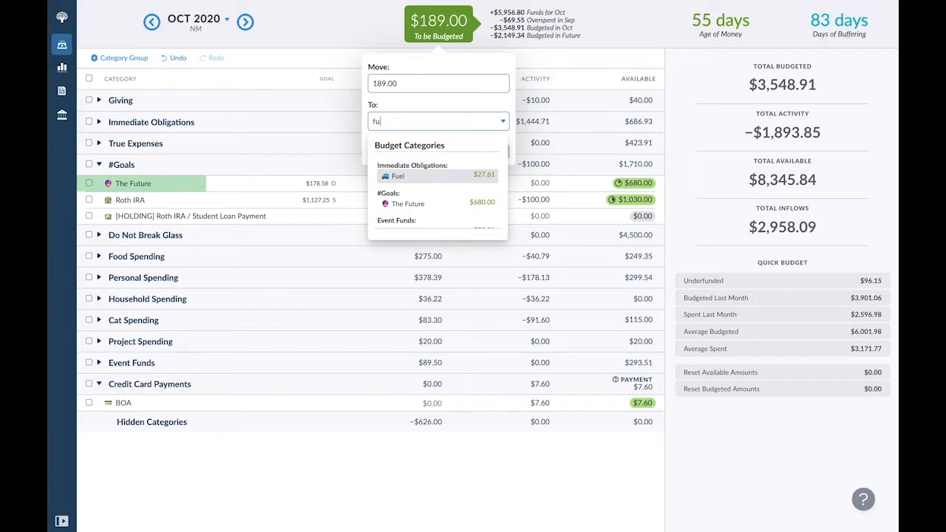
pyautogui.write('t')
pyautogui.press('Return')
pyautogui.press('Return')
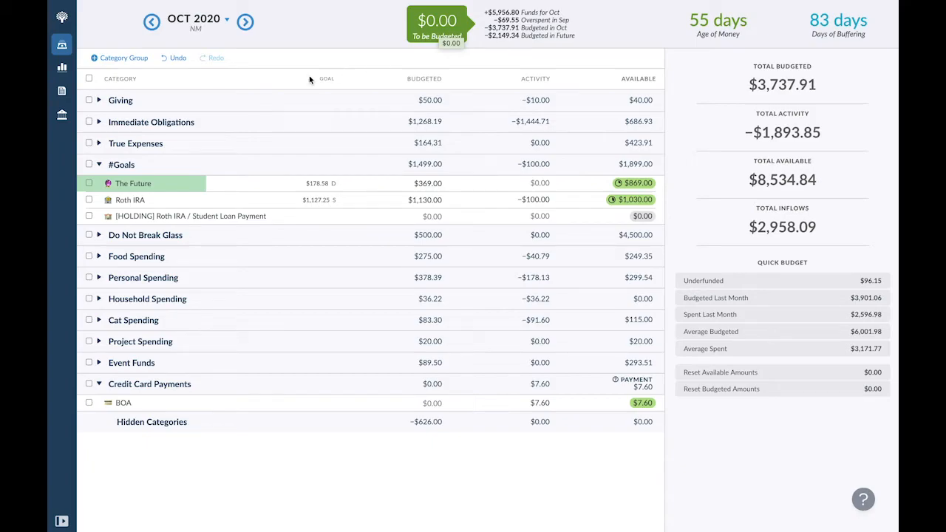
# - Expand the True Expenses group and move $1 from Home Repair's available amount to The Future
pyautogui.click(98, 144)
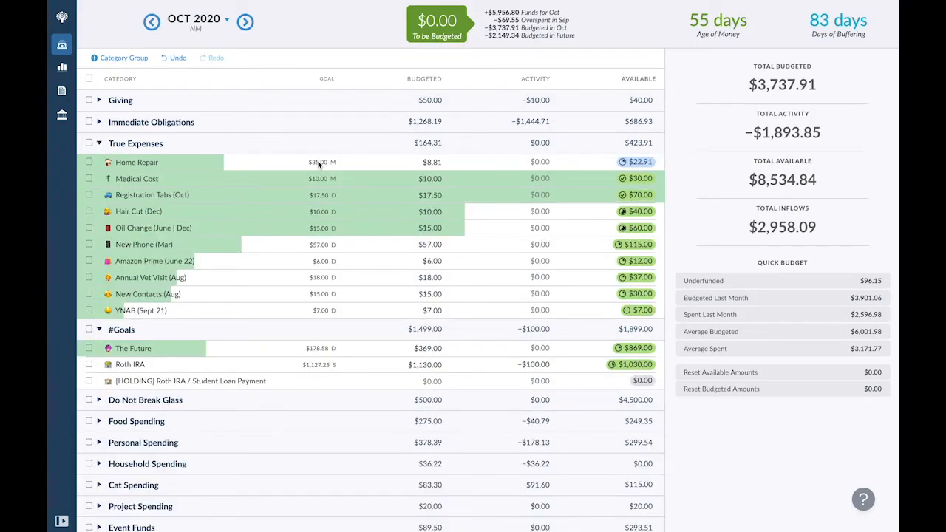
pyautogui.click(636, 162)
pyautogui.write('1')
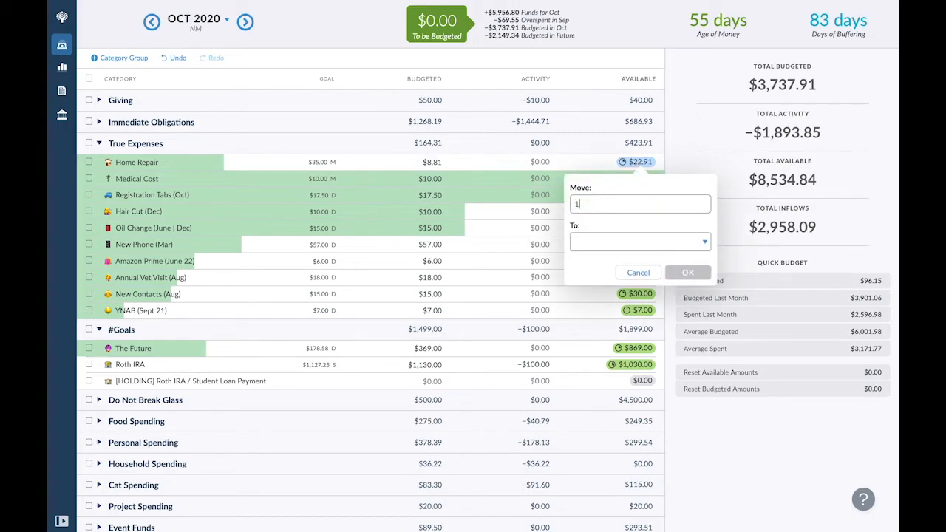
pyautogui.press('Tab')
pyautogui.write('t')
pyautogui.press('BackSpace')
pyautogui.write('fu')
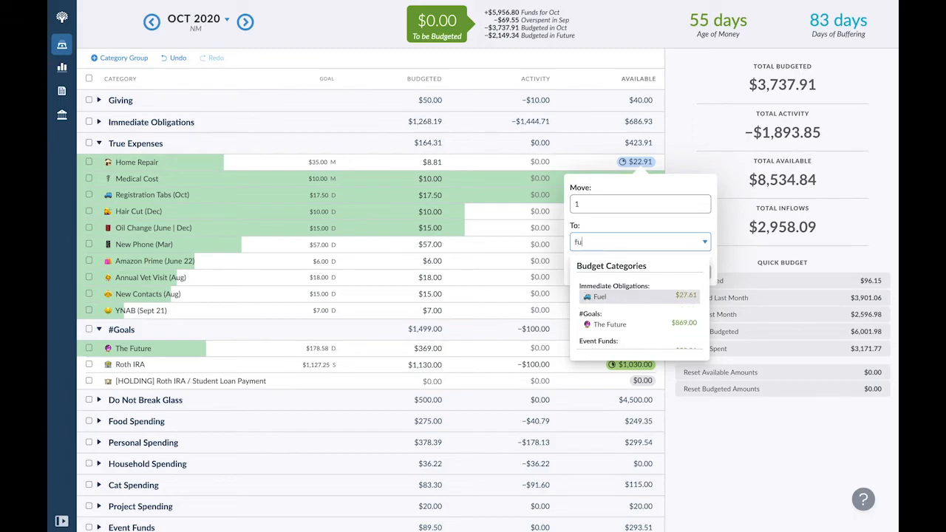
pyautogui.write('t')
pyautogui.press('Return')
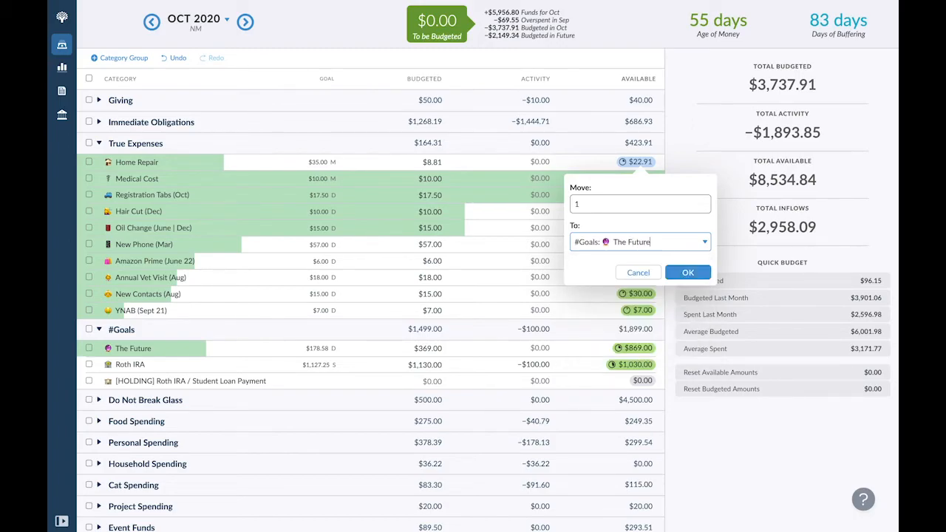
pyautogui.press('Return')
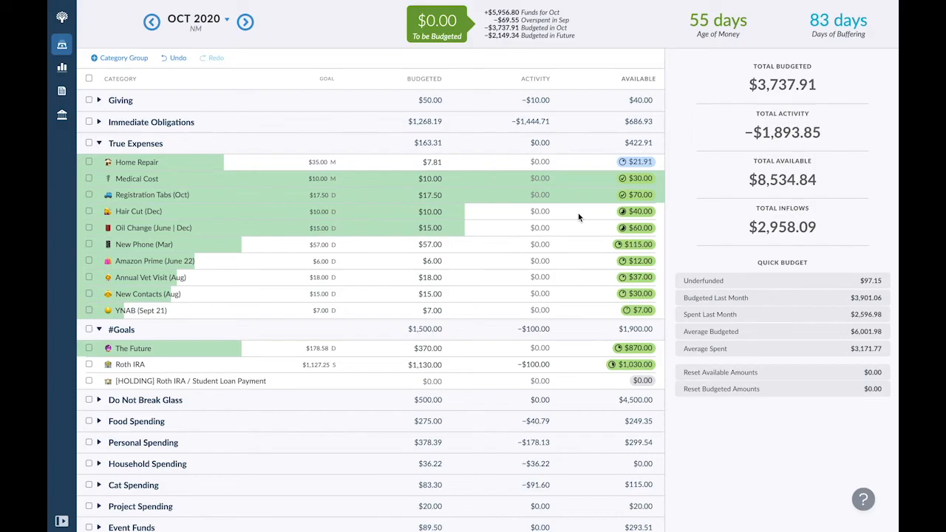
# - Select The Future category to review its saving goal details, and clear the selection
pyautogui.click(556, 343)
pyautogui.click(88, 348)
pyautogui.click(314, 348)
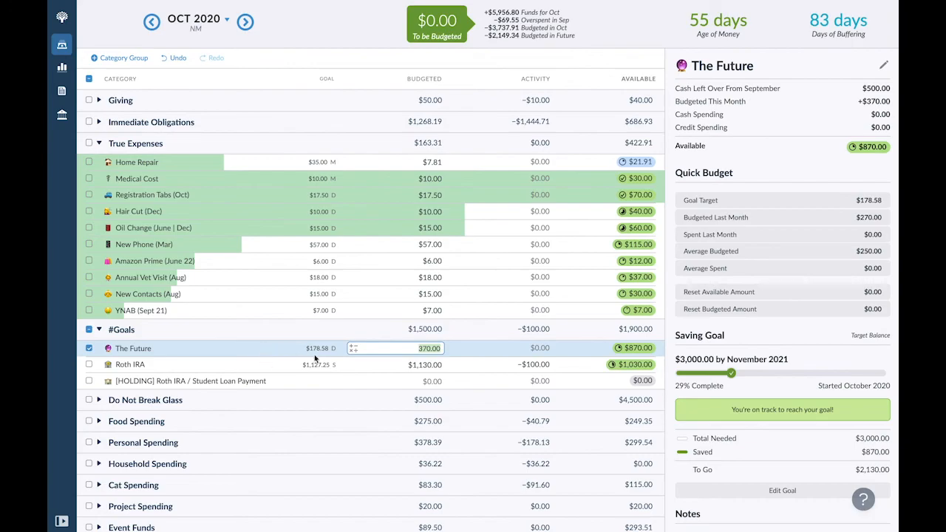
pyautogui.click(89, 348)
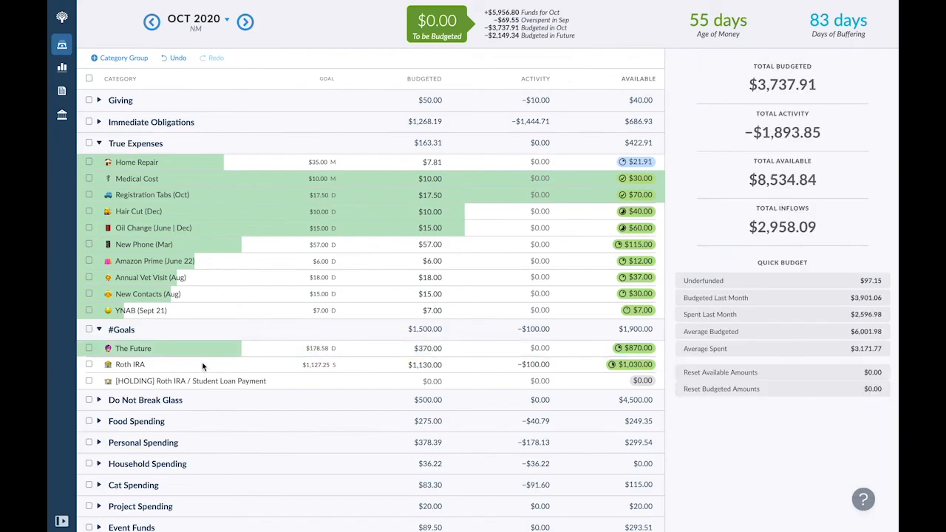